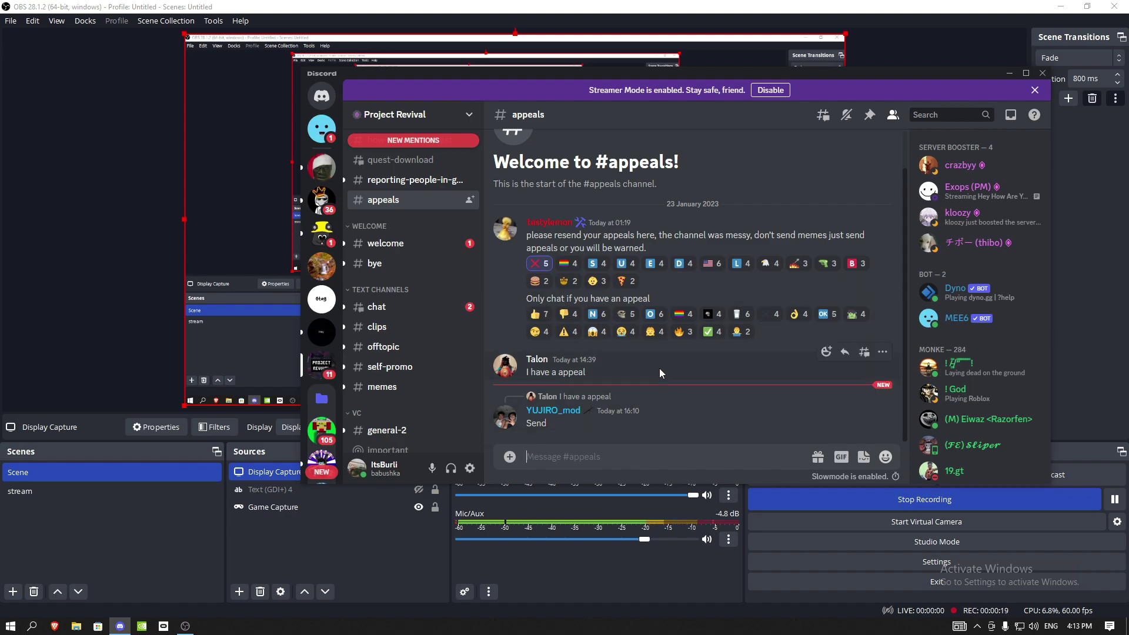
{"action": "scroll", "coordinate": [435, 291], "scroll_direction": "down", "scroll_amount": 1}
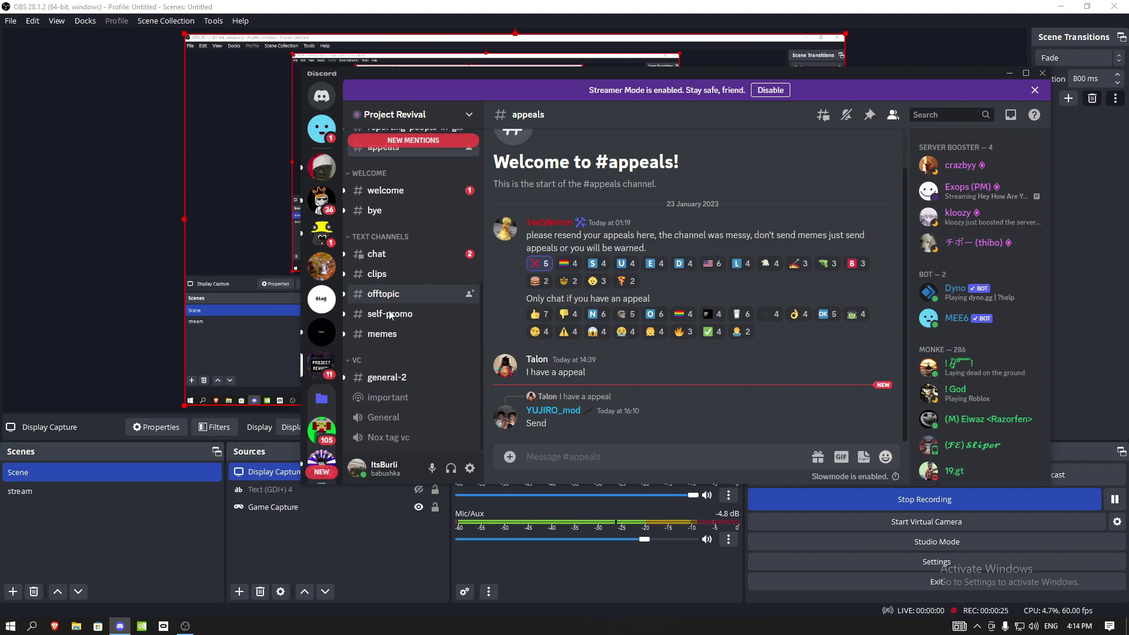
{"action": "scroll", "coordinate": [423, 304], "scroll_direction": "up", "scroll_amount": 2}
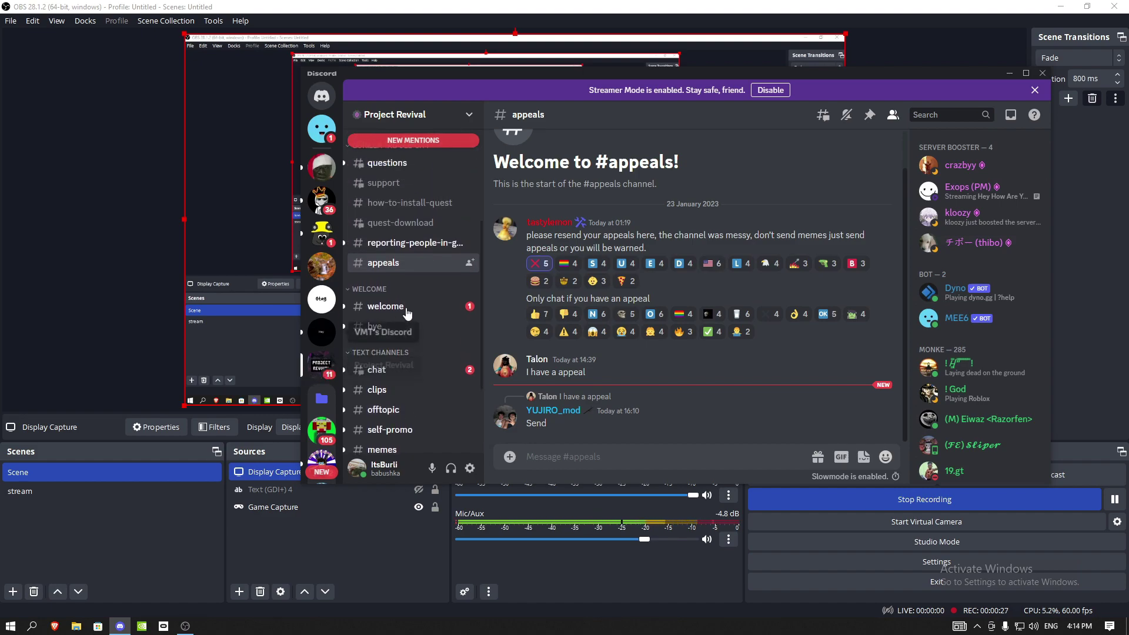
{"action": "scroll", "coordinate": [411, 298], "scroll_direction": "up", "scroll_amount": 1}
Open the #how-to-install-quest channel in the Project Revival Discord server.
{"action": "left_click", "coordinate": [422, 263]}
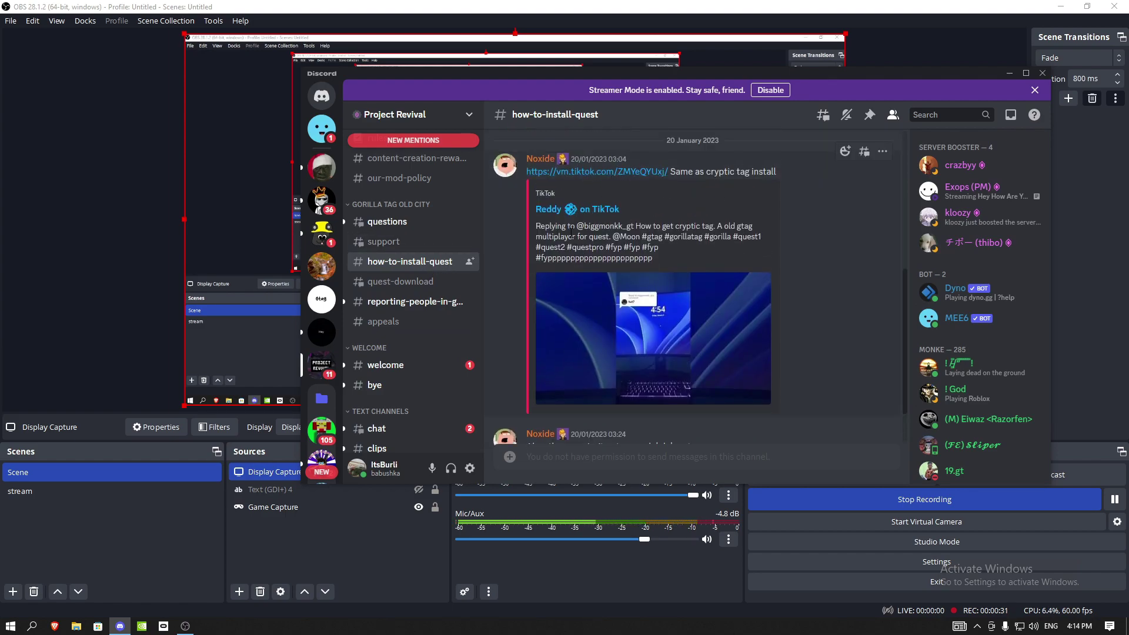
Open #quest-download and download NoxTag112.apk, accepting the warning and dismissing the save dialog.
{"action": "left_click", "coordinate": [408, 282]}
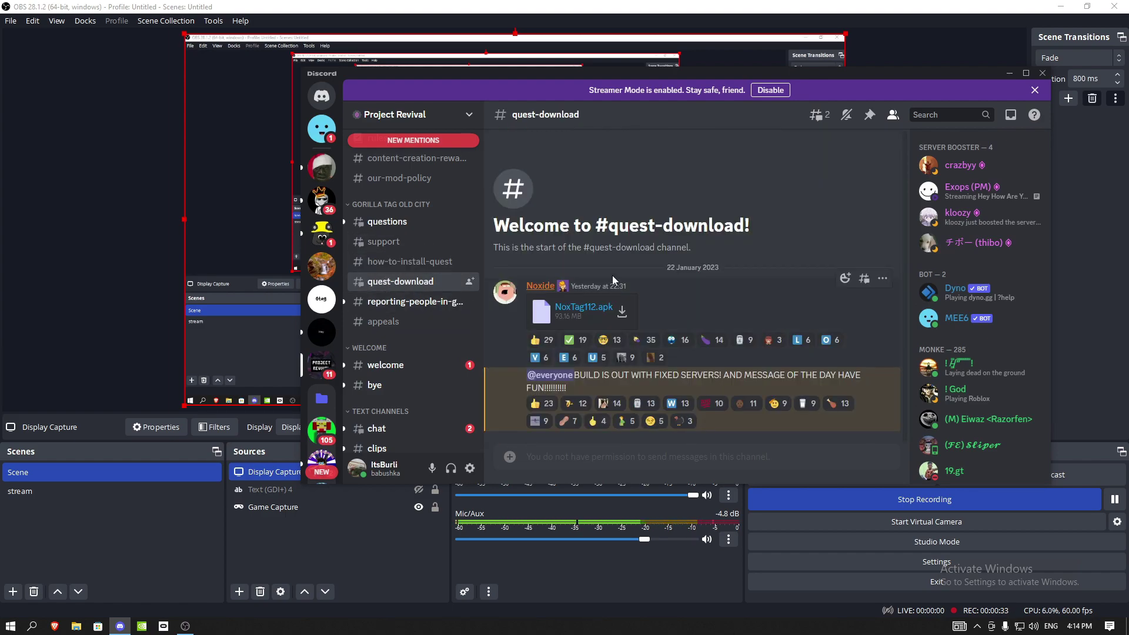
{"action": "mouse_move", "coordinate": [565, 300]}
{"action": "left_click", "coordinate": [623, 310]}
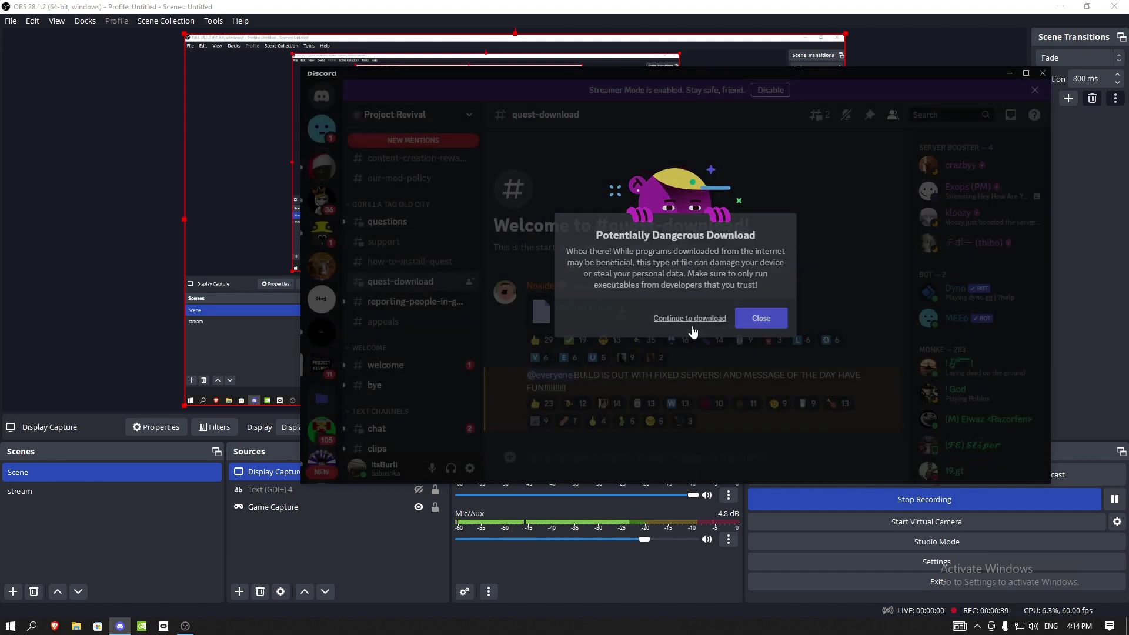
{"action": "left_click", "coordinate": [693, 328]}
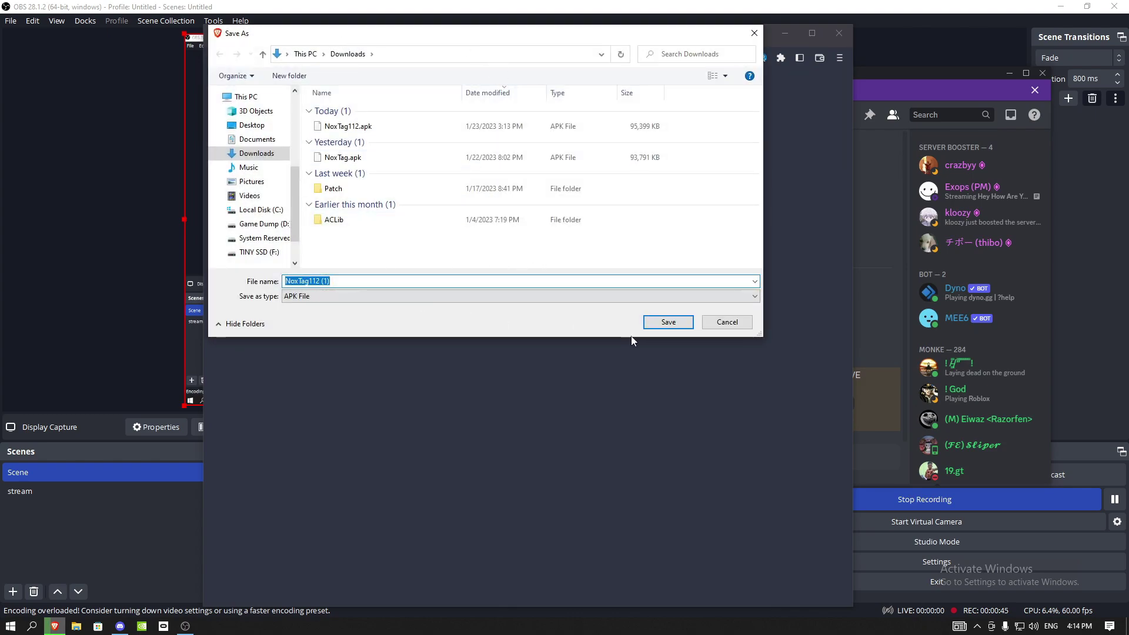
{"action": "left_click", "coordinate": [663, 322]}
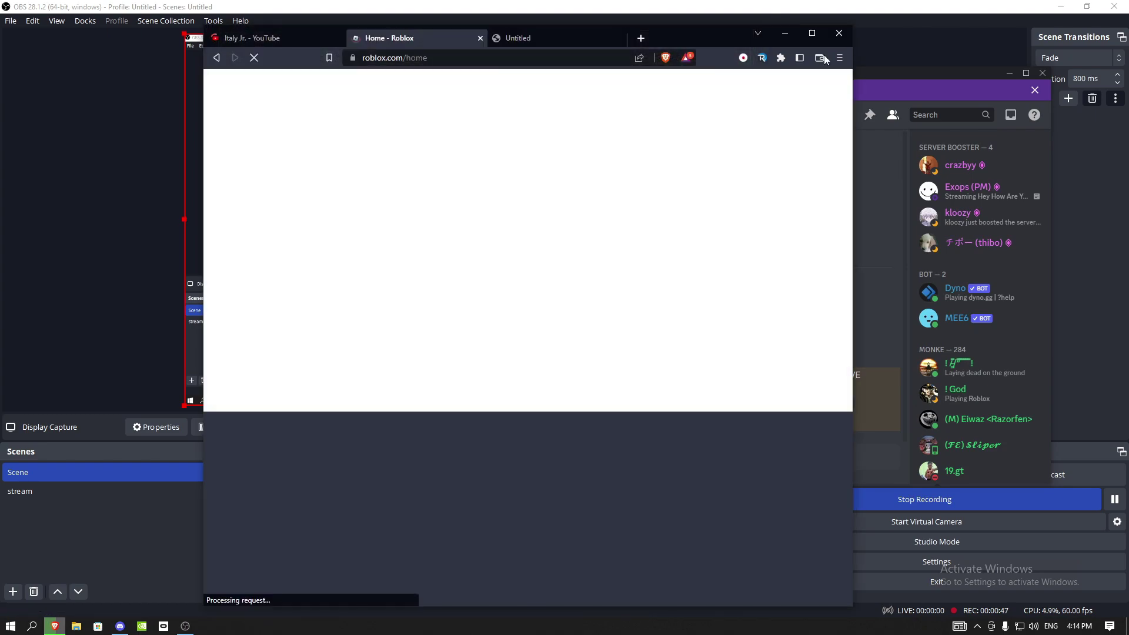
Close Brave, then bring up a maximized File Explorer on the Downloads folder.
{"action": "left_click", "coordinate": [837, 35]}
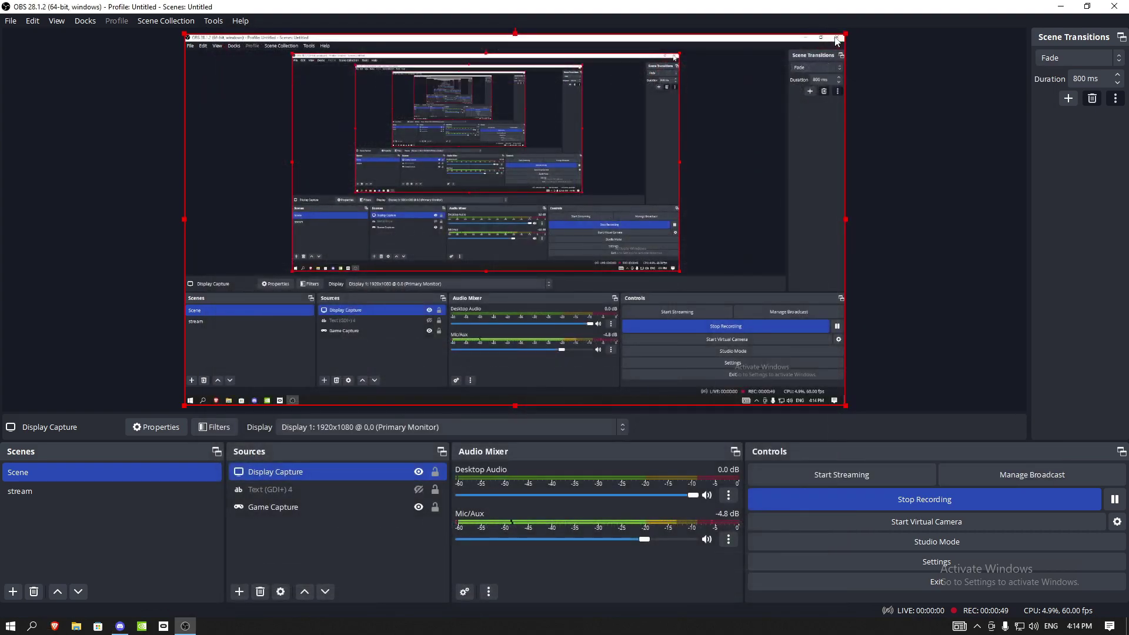
{"action": "left_click", "coordinate": [265, 550]}
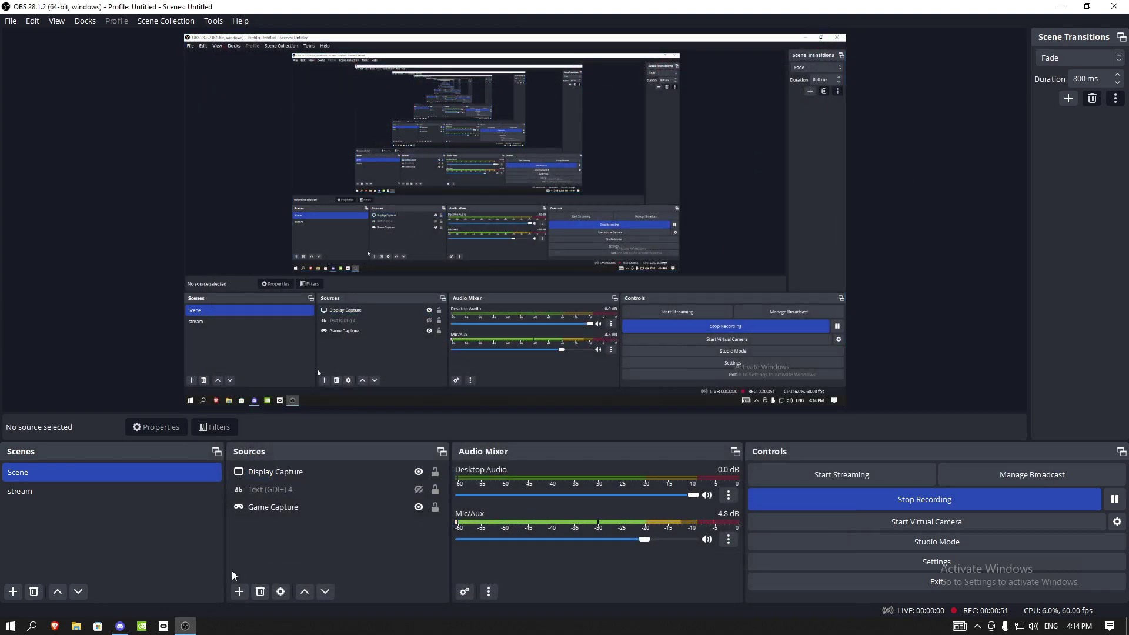
{"action": "left_click", "coordinate": [76, 626]}
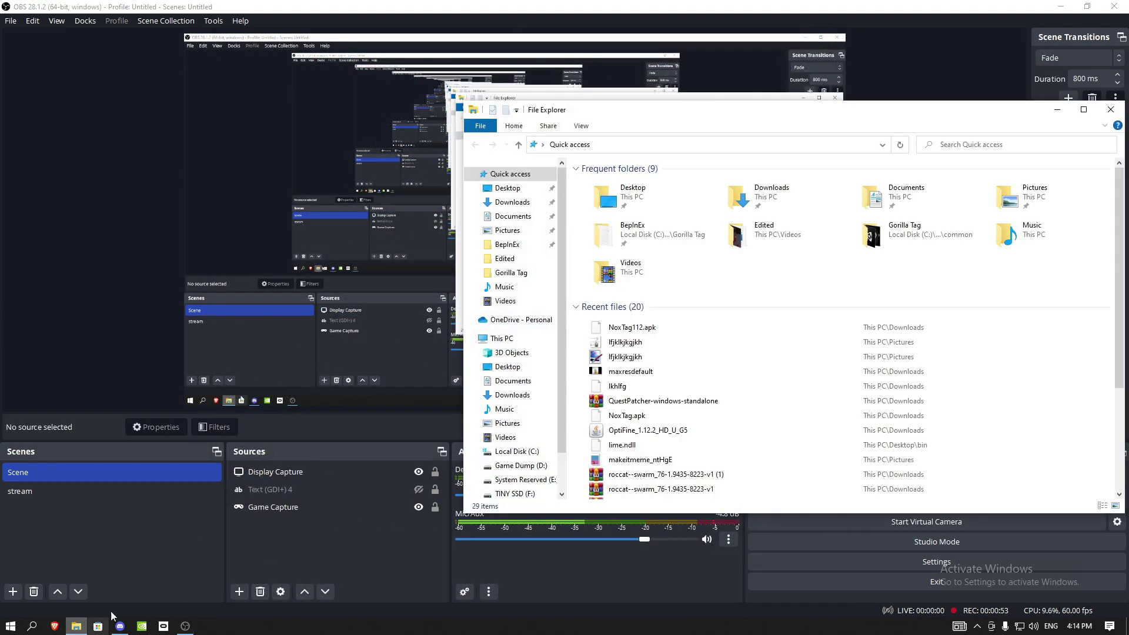
{"action": "left_click_drag", "start_coordinate": [743, 111], "coordinate": [467, 92]}
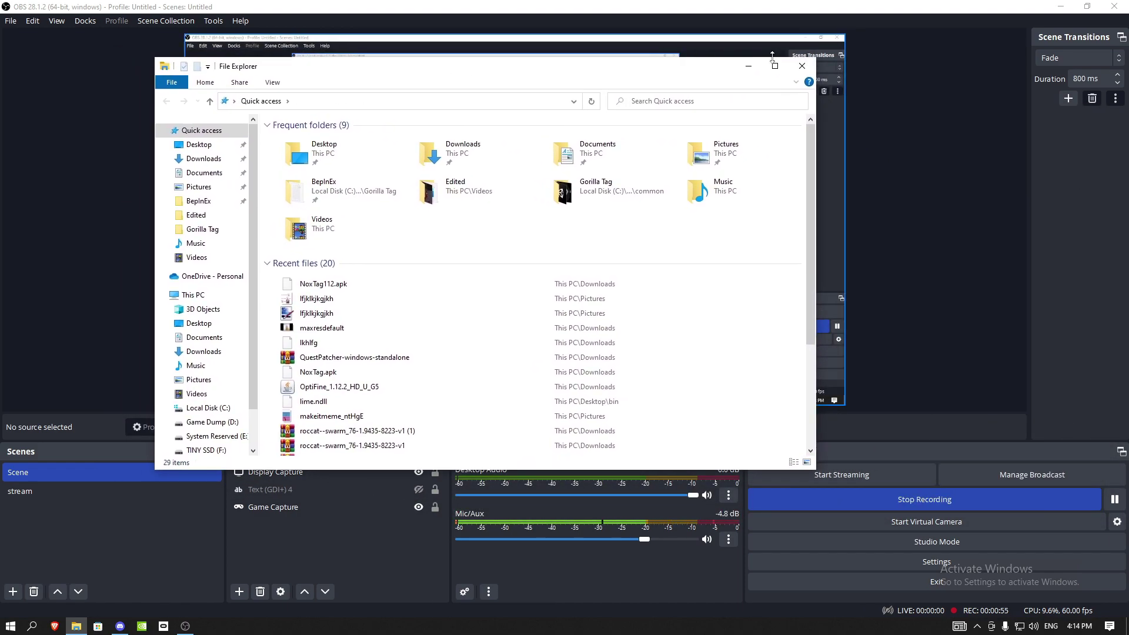
{"action": "double_click", "coordinate": [718, 56]}
{"action": "double_click", "coordinate": [270, 93]}
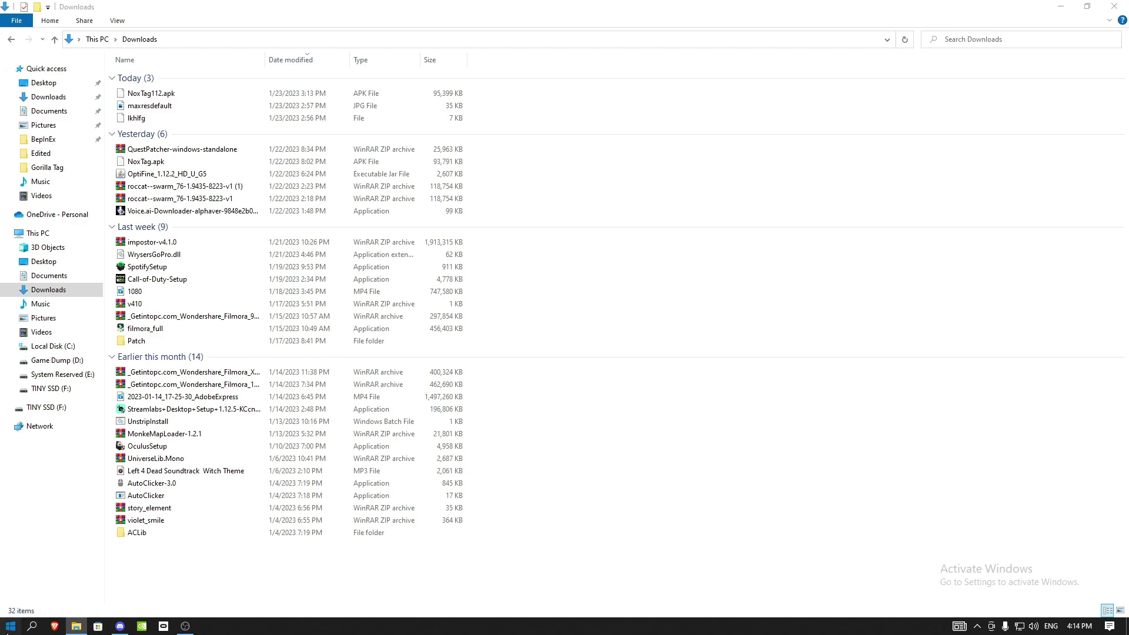
Find SideQuest through Windows Start search and launch it.
{"action": "left_click", "coordinate": [12, 625]}
{"action": "type", "text": "side"}
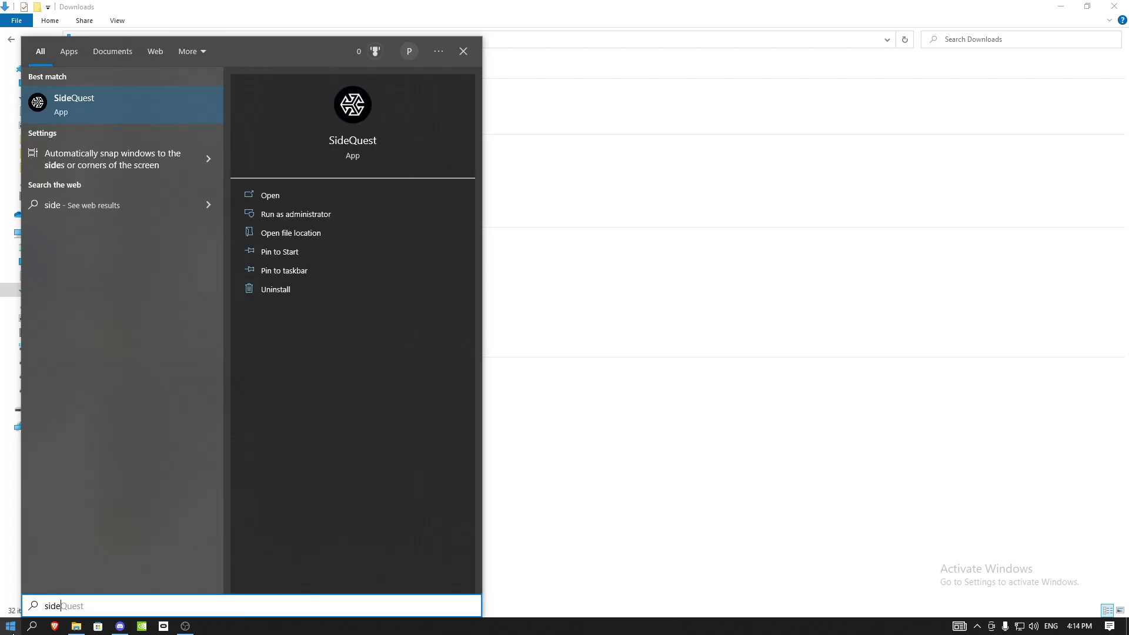
{"action": "left_click", "coordinate": [20, 630]}
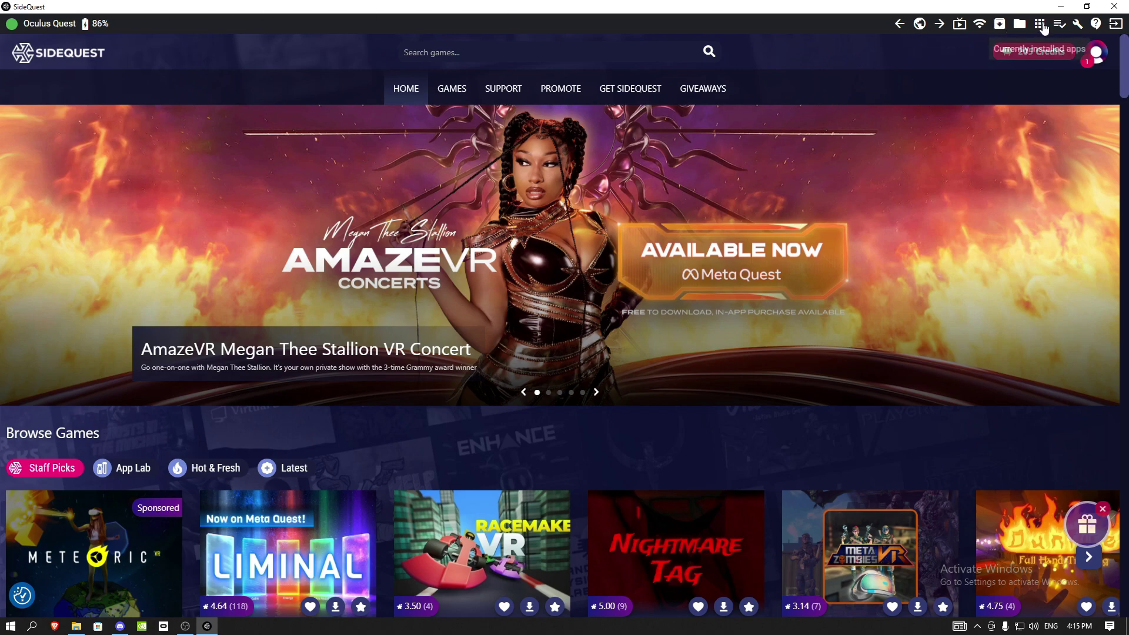
List the headset's installed apps, then open and close com.AnotherAxiom.GorillaTag's settings.
{"action": "left_click", "coordinate": [1039, 24]}
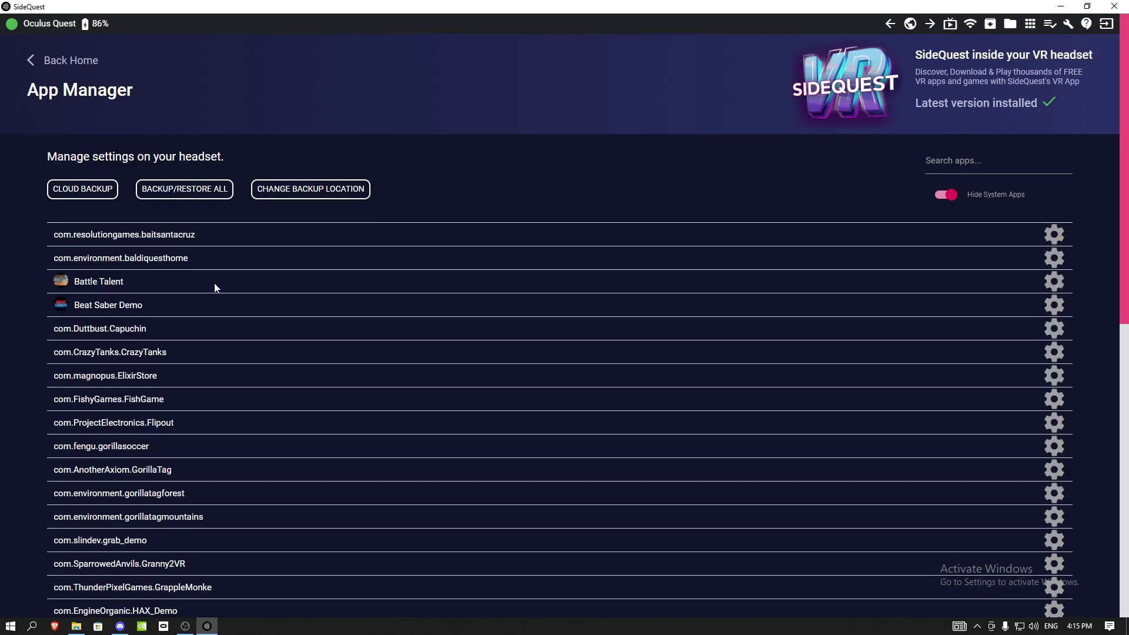
{"action": "scroll", "coordinate": [120, 351], "scroll_direction": "down", "scroll_amount": 1}
{"action": "scroll", "coordinate": [133, 357], "scroll_direction": "down", "scroll_amount": 1}
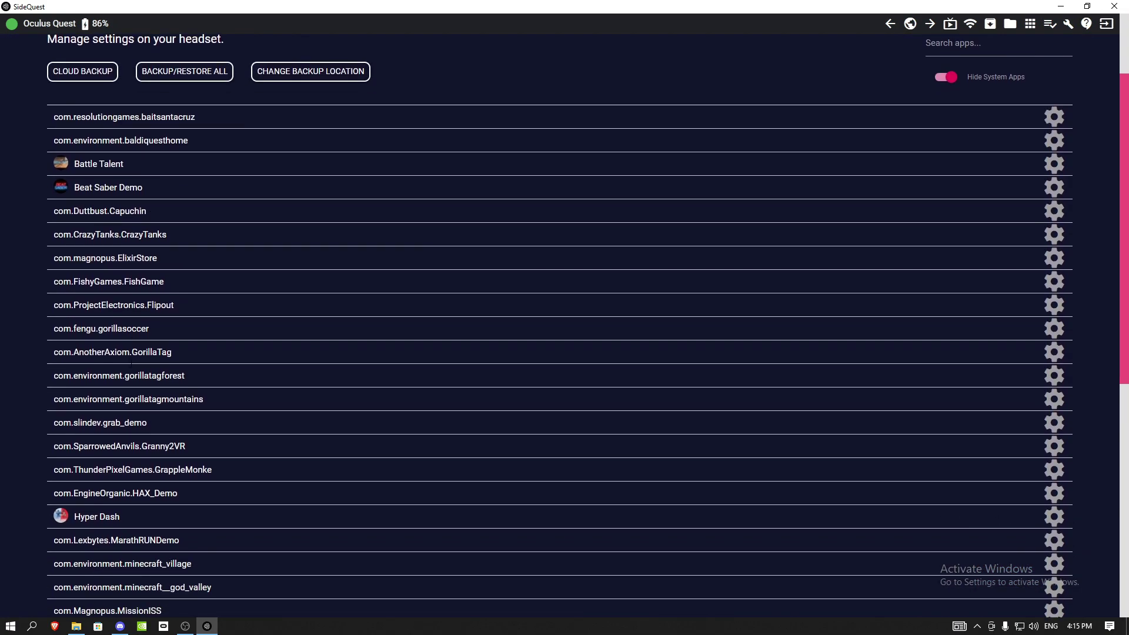
{"action": "scroll", "coordinate": [144, 364], "scroll_direction": "down", "scroll_amount": 1}
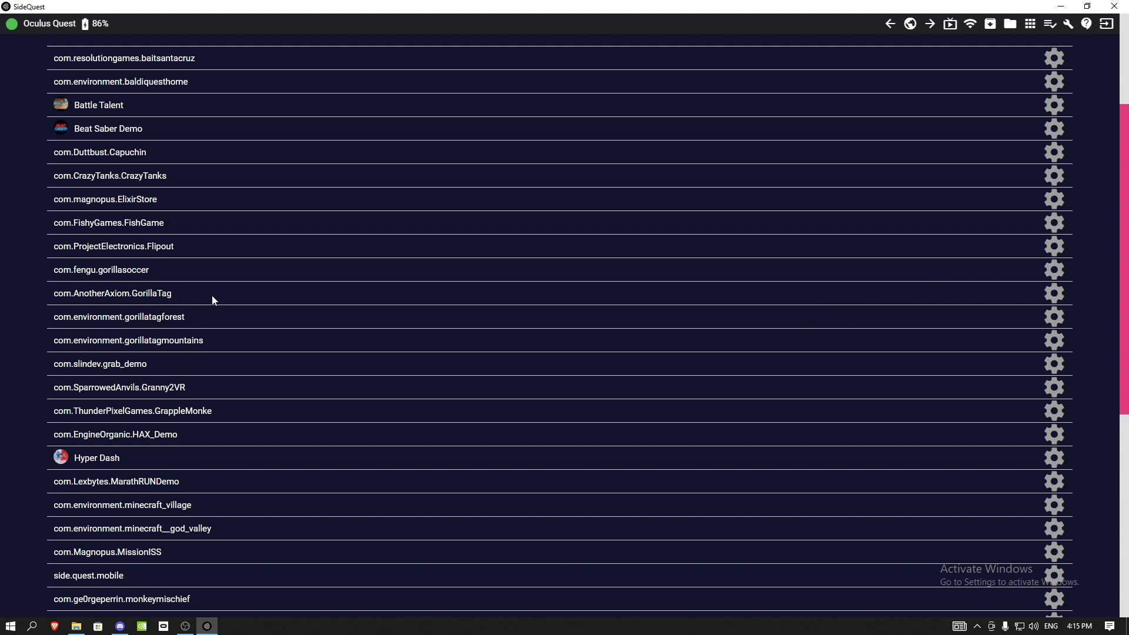
{"action": "left_click", "coordinate": [1053, 294]}
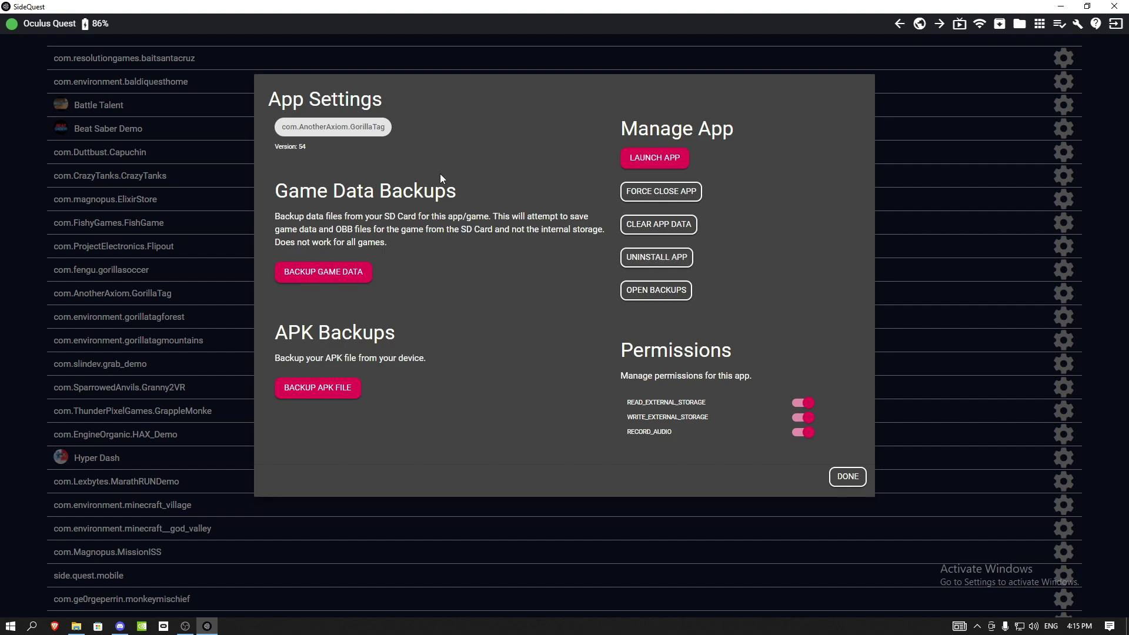
{"action": "left_click", "coordinate": [848, 477]}
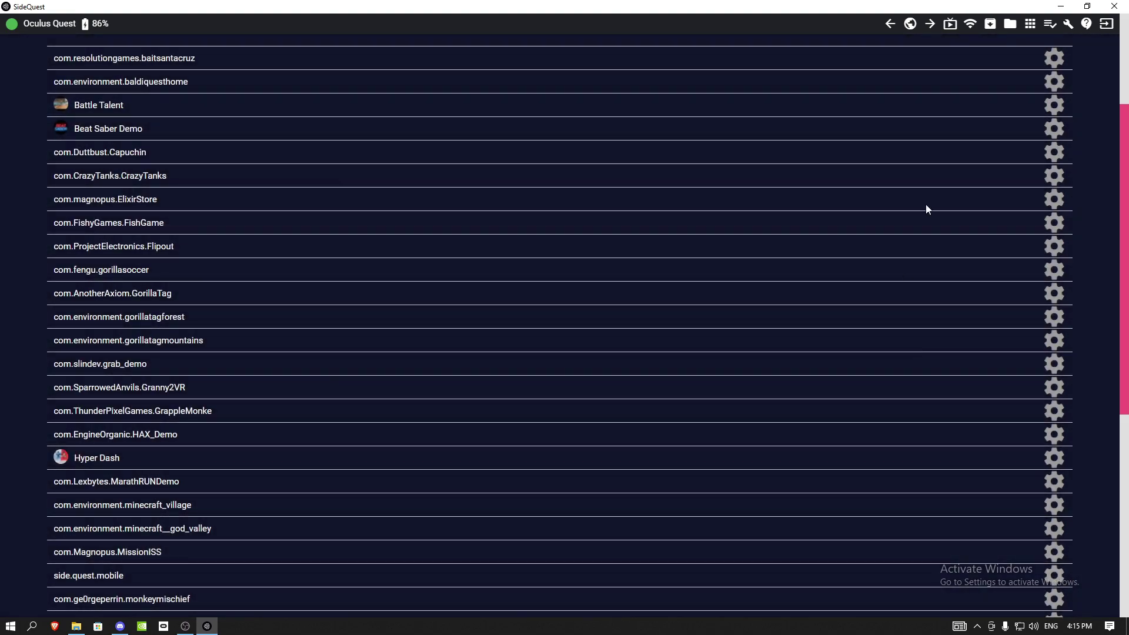
Install NoxTag112.apk from the computer's Downloads folder onto the headset.
{"action": "left_click", "coordinate": [990, 25]}
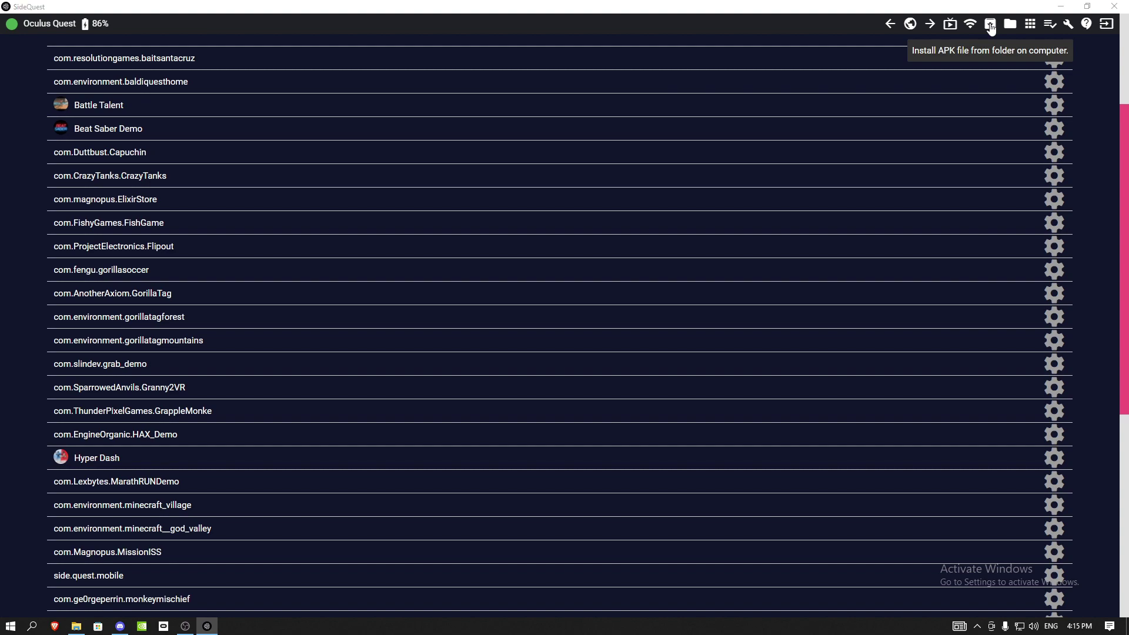
{"action": "left_click", "coordinate": [53, 104]}
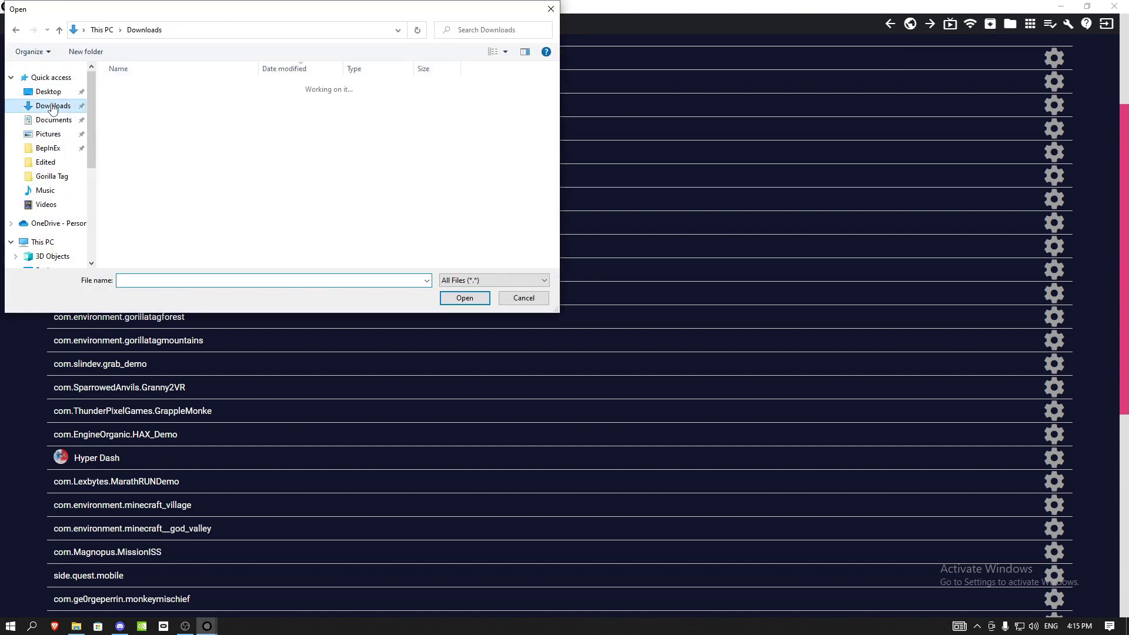
{"action": "left_click", "coordinate": [146, 103]}
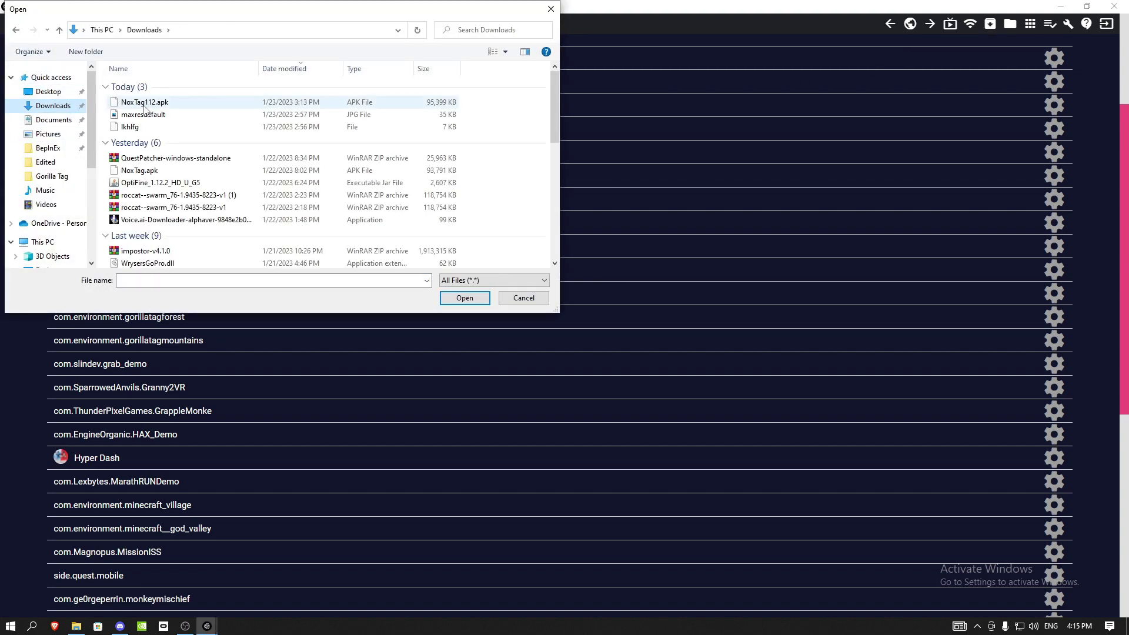
{"action": "left_click", "coordinate": [464, 297]}
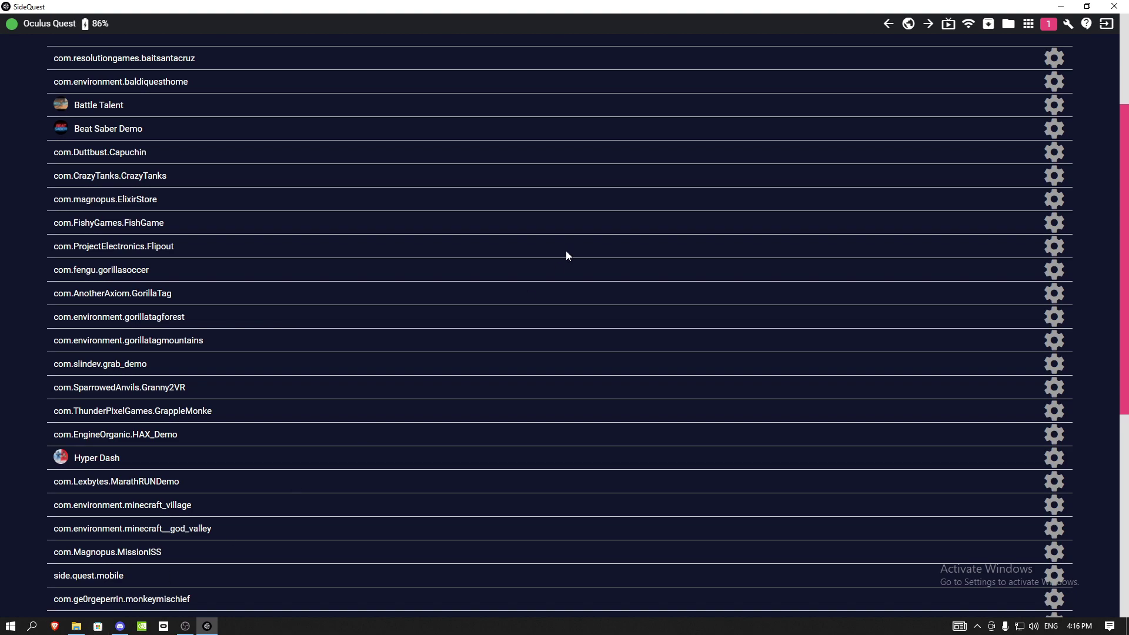
{"action": "left_click", "coordinate": [1050, 23]}
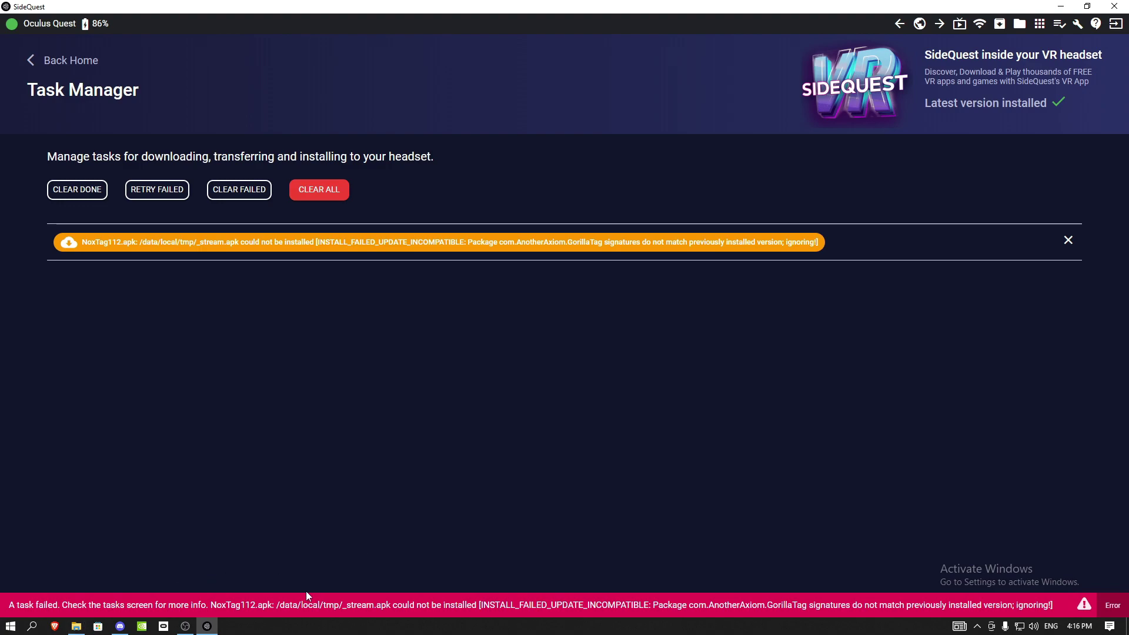
{"action": "left_click", "coordinate": [1038, 26]}
{"action": "scroll", "coordinate": [199, 483], "scroll_direction": "down", "scroll_amount": 1}
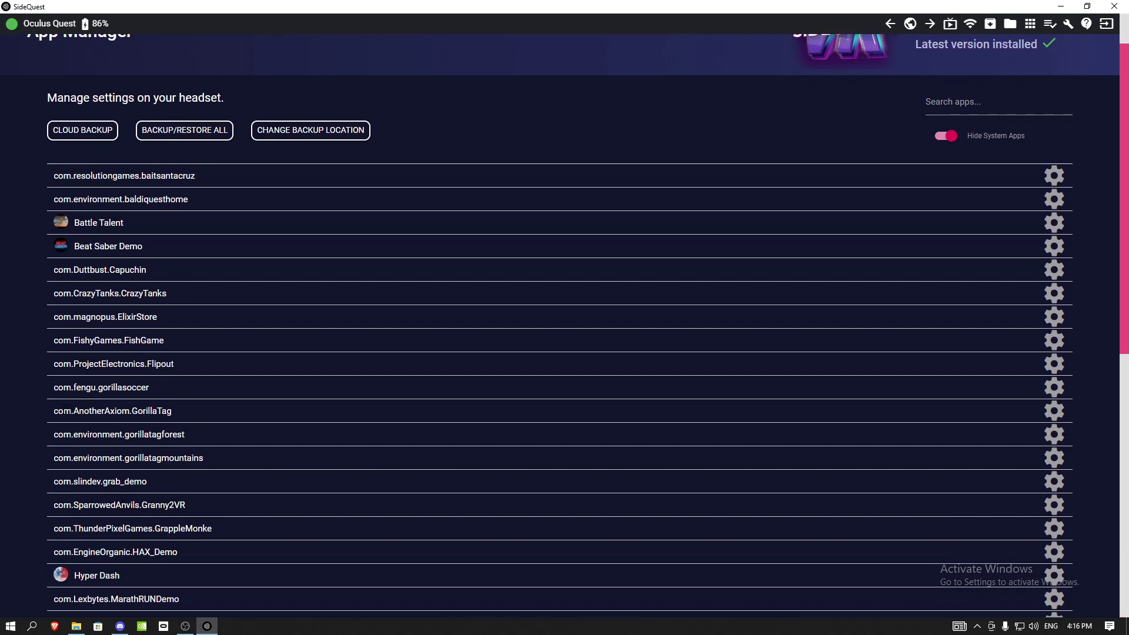
Uninstall the existing com.AnotherAxiom.GorillaTag app from the headset.
{"action": "left_click_drag", "start_coordinate": [46, 415], "coordinate": [215, 411]}
{"action": "left_click", "coordinate": [704, 389]}
{"action": "left_click", "coordinate": [1053, 411]}
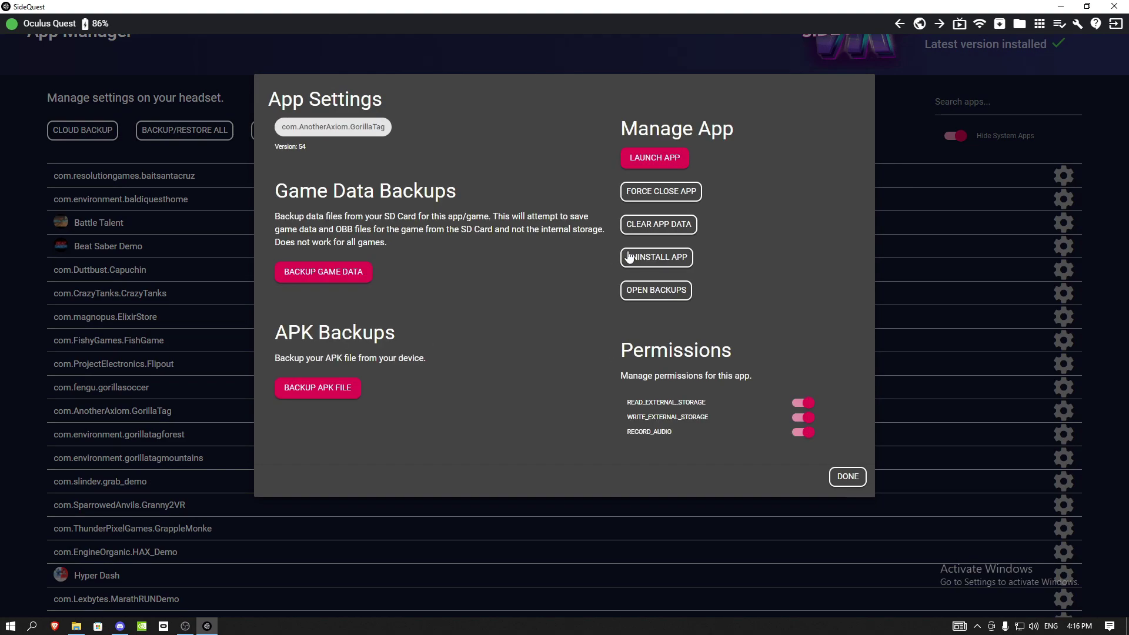
{"action": "left_click", "coordinate": [645, 258]}
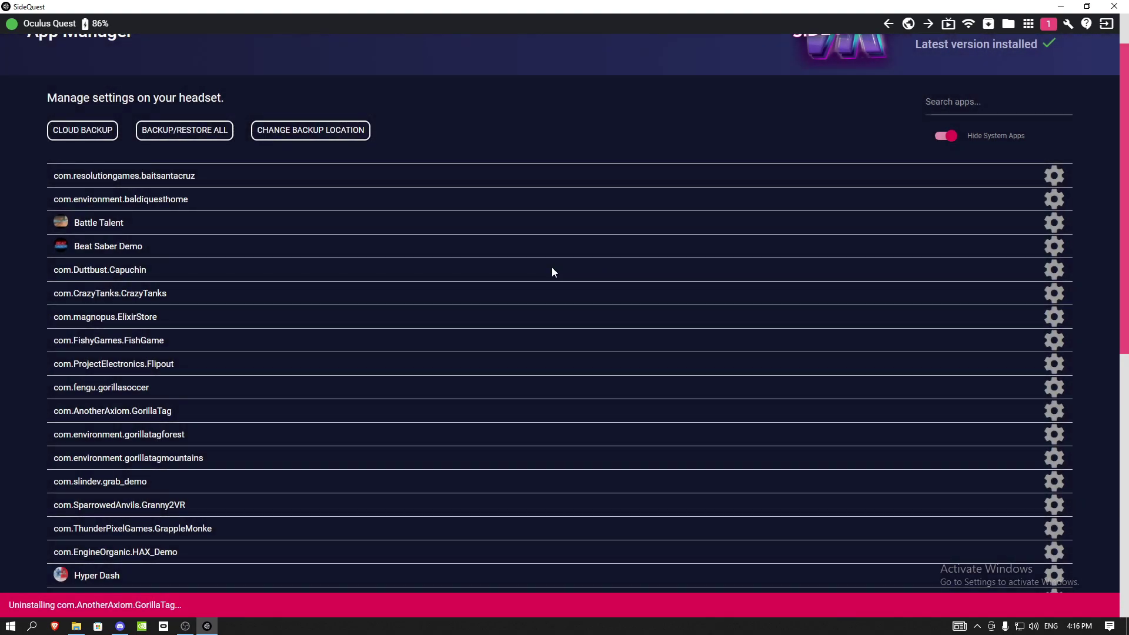
Install NoxTag112.apk from Downloads and check the task list shows it completed.
{"action": "left_click", "coordinate": [989, 27]}
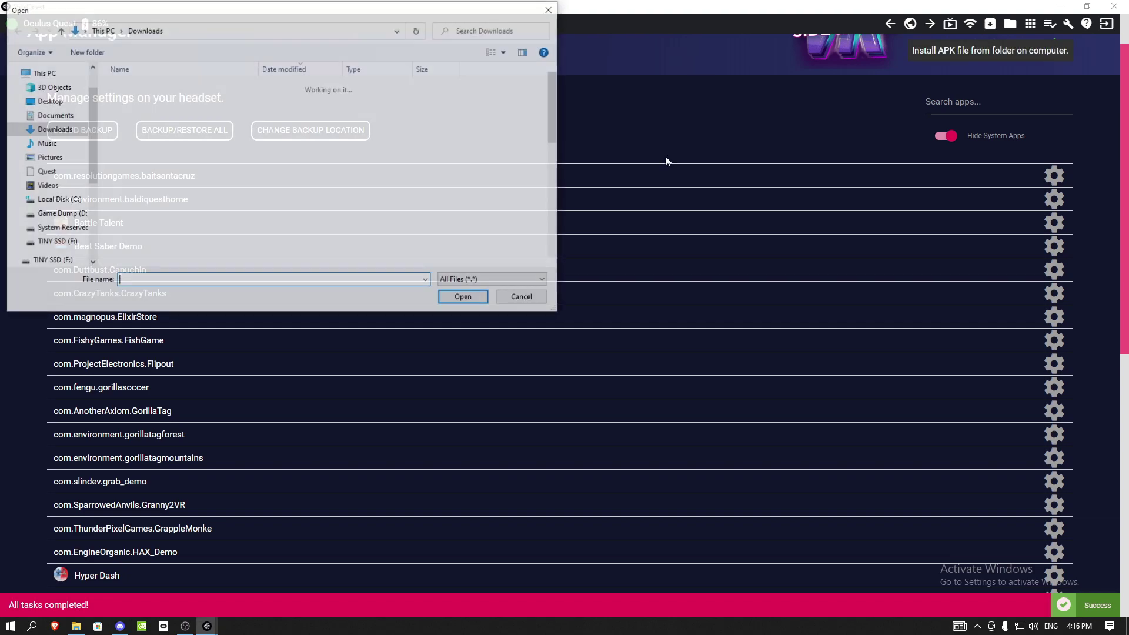
{"action": "left_click", "coordinate": [280, 104]}
{"action": "left_click", "coordinate": [461, 299]}
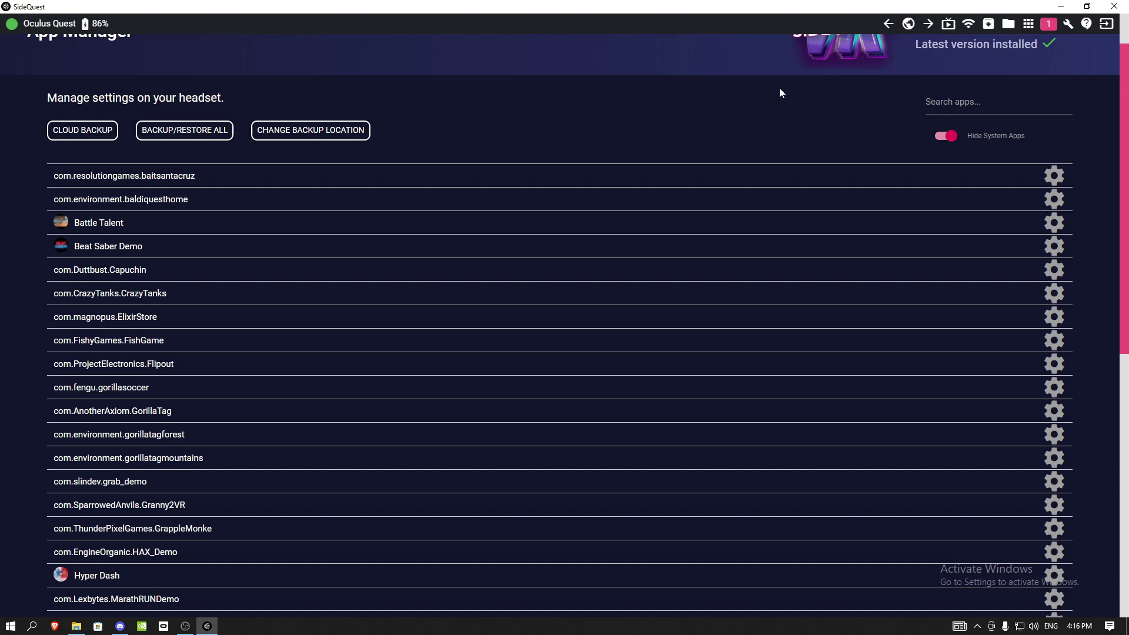
{"action": "left_click", "coordinate": [1048, 23]}
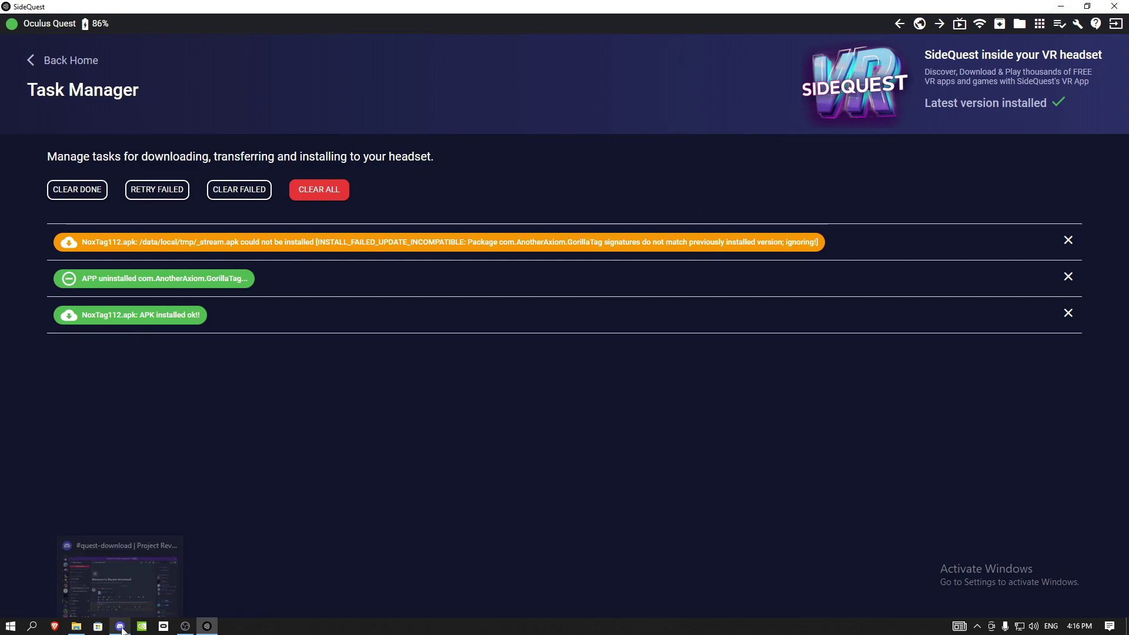
Bring up Brave from the taskbar and close its leftover Roblox tab.
{"action": "left_click", "coordinate": [54, 626]}
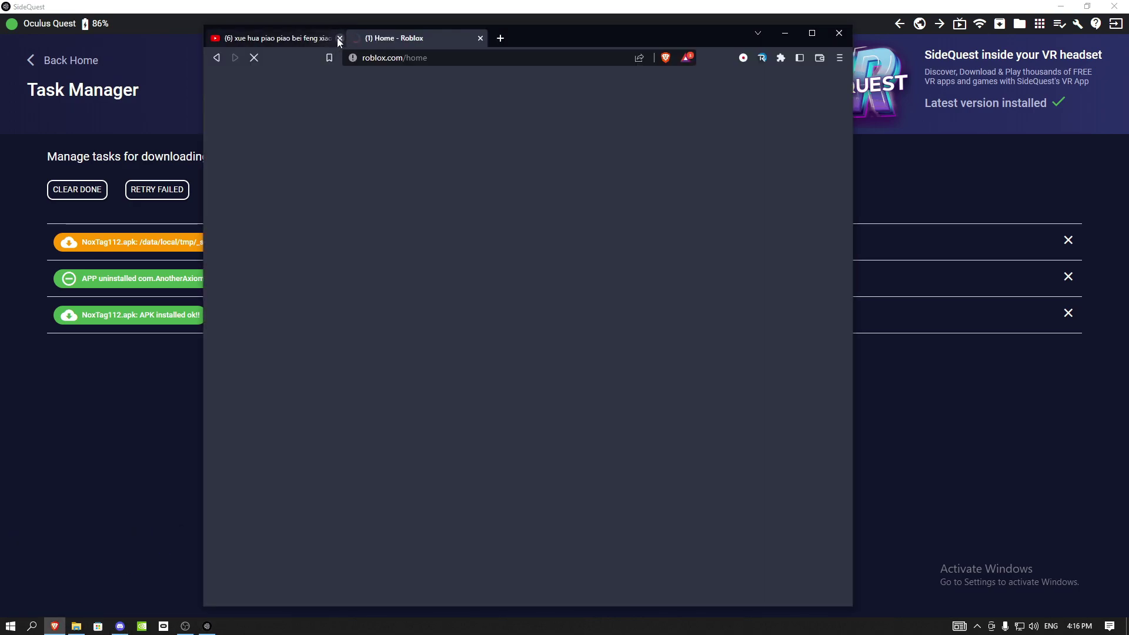
{"action": "left_click", "coordinate": [341, 43]}
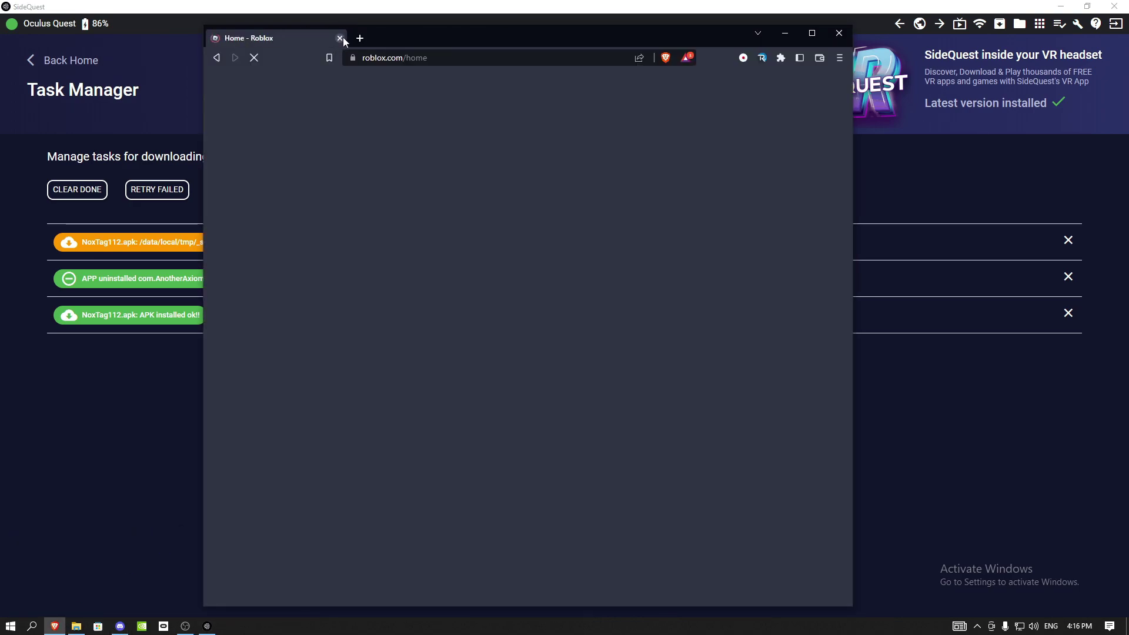
Open a new tab, close the Roblox tab, maximize Brave, and reach the QuestPatcher GitHub repository.
{"action": "key", "text": "ctrl+t"}
{"action": "left_click", "coordinate": [340, 39]}
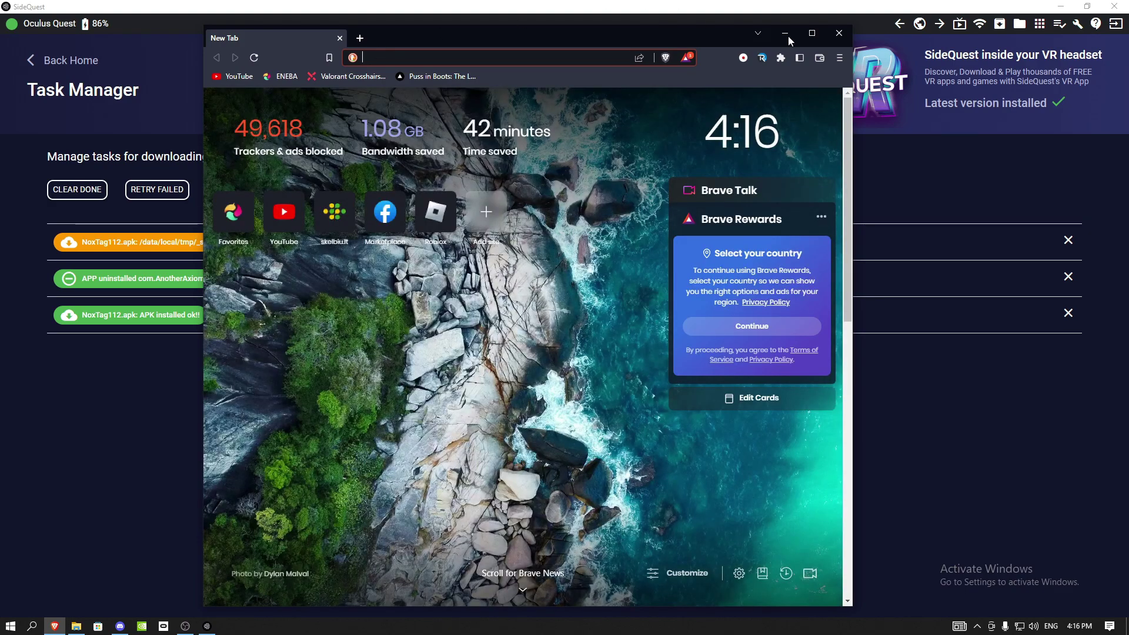
{"action": "left_click", "coordinate": [804, 36]}
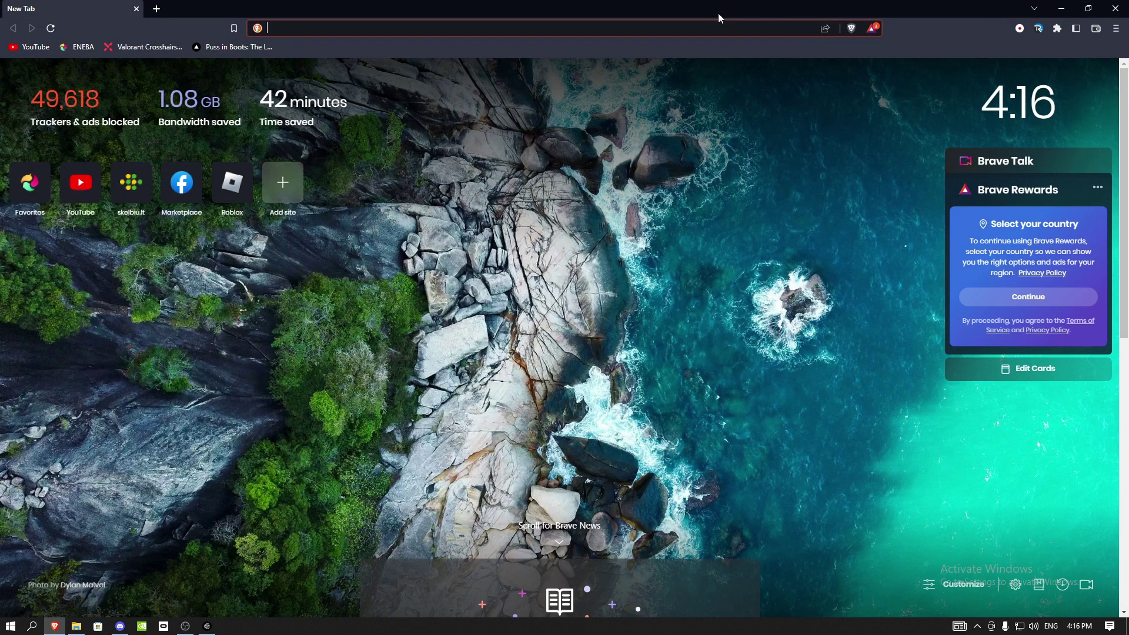
{"action": "type", "text": "questpather"}
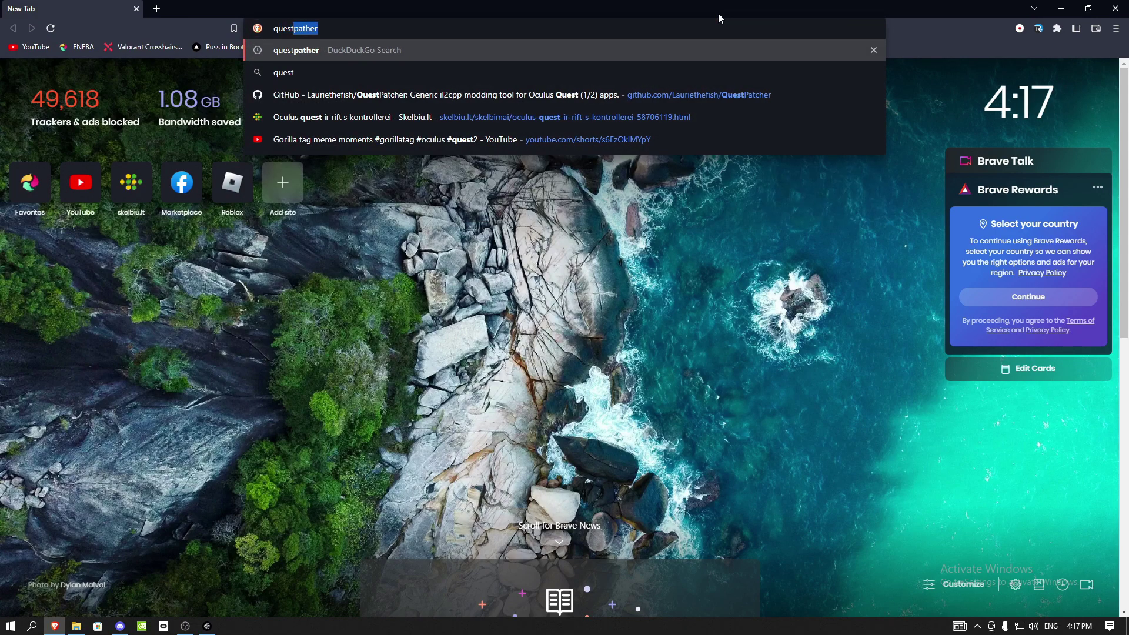
{"action": "left_click", "coordinate": [512, 95]}
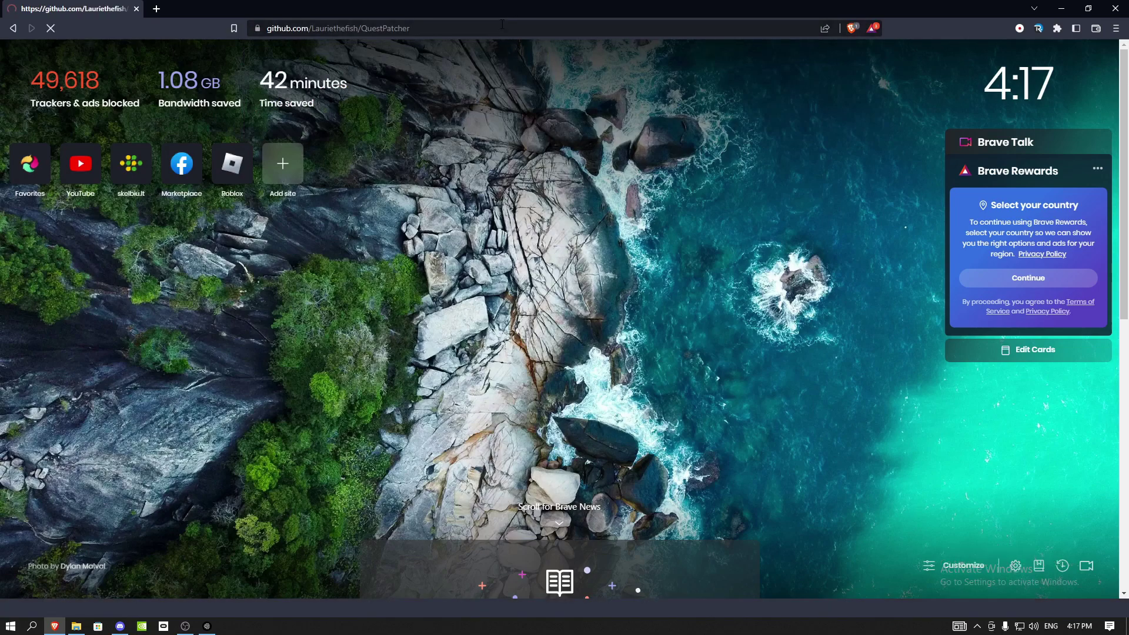
{"action": "scroll", "coordinate": [592, 208], "scroll_direction": "down", "scroll_amount": 1}
{"action": "scroll", "coordinate": [761, 226], "scroll_direction": "down", "scroll_amount": 1}
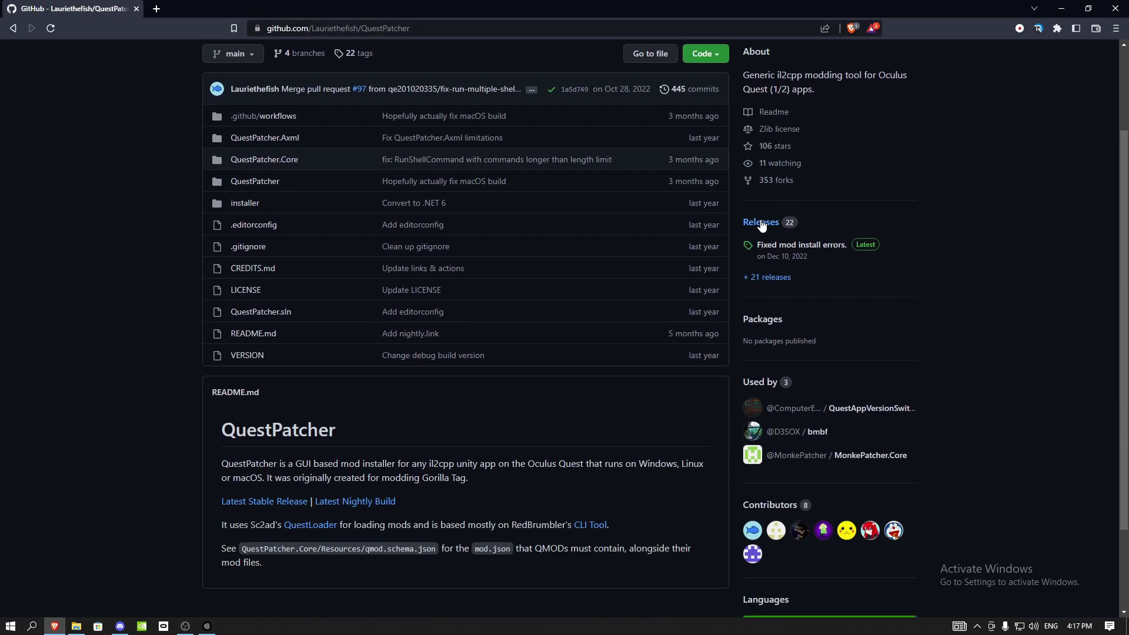
Open the QuestPatcher 2.4.4 release, then start and cancel the QuestPatcher-windows-standalone.zip download.
{"action": "left_click", "coordinate": [789, 250]}
{"action": "scroll", "coordinate": [562, 251], "scroll_direction": "down", "scroll_amount": 1}
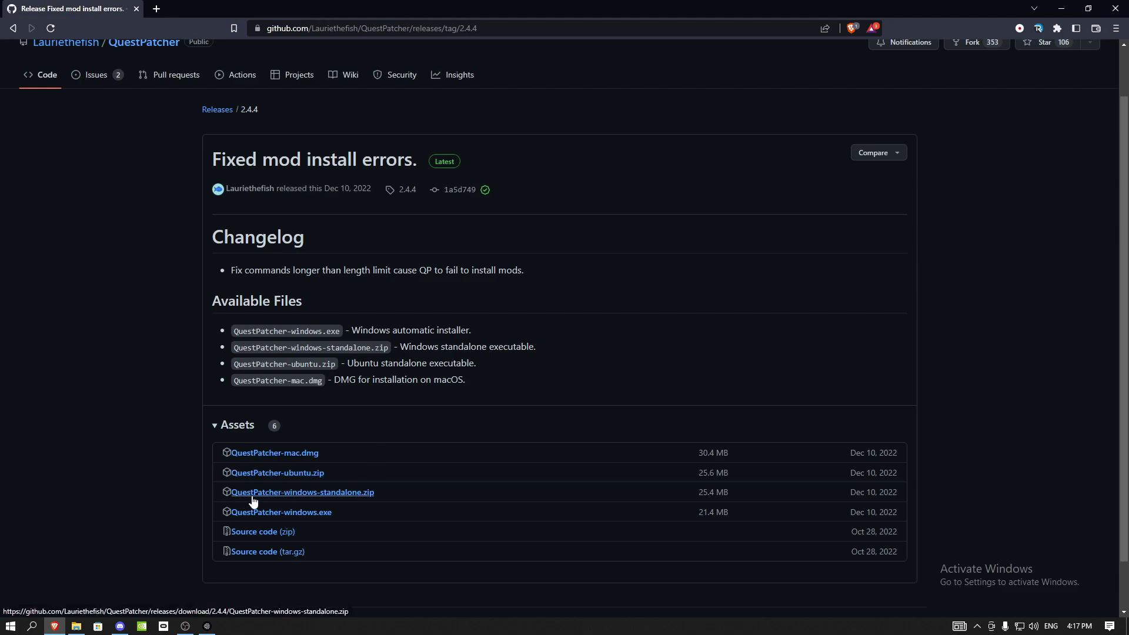
{"action": "left_click", "coordinate": [309, 496]}
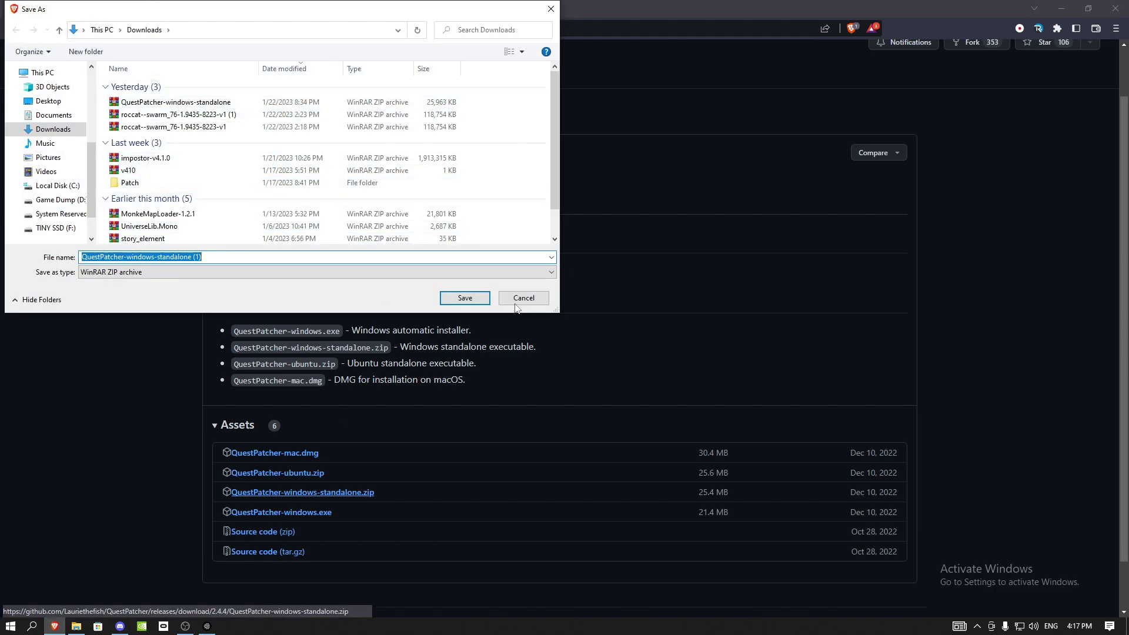
{"action": "left_click", "coordinate": [516, 298]}
Open the QuestPatcher zip from Downloads in WinRAR, dismiss the trial notice, and run QuestPatcher.exe.
{"action": "left_click", "coordinate": [76, 627]}
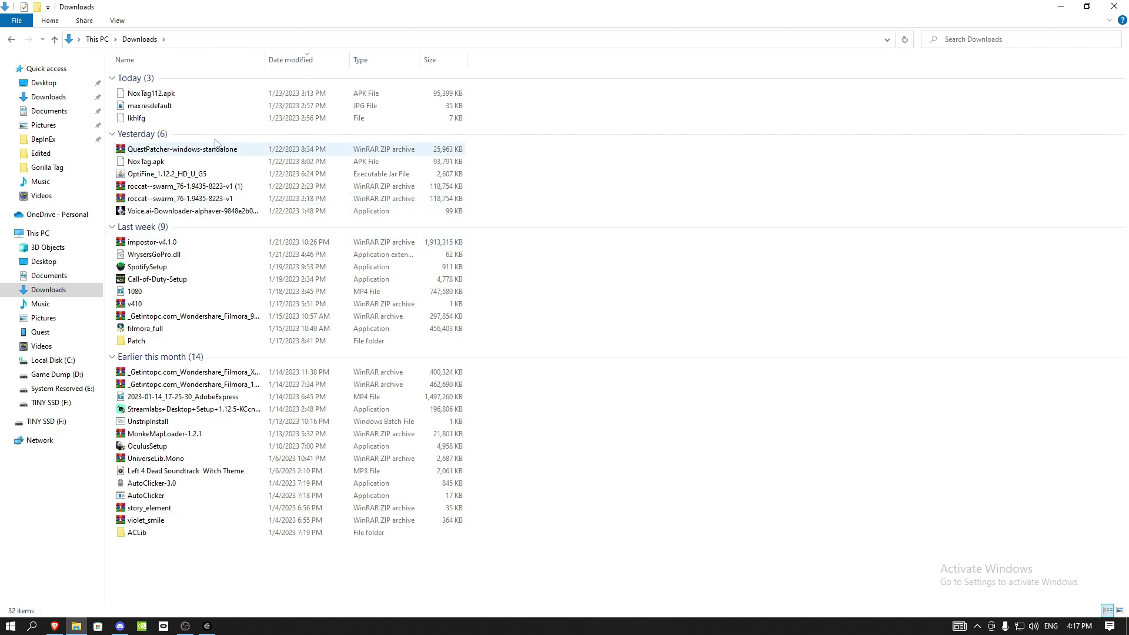
{"action": "double_click", "coordinate": [184, 150]}
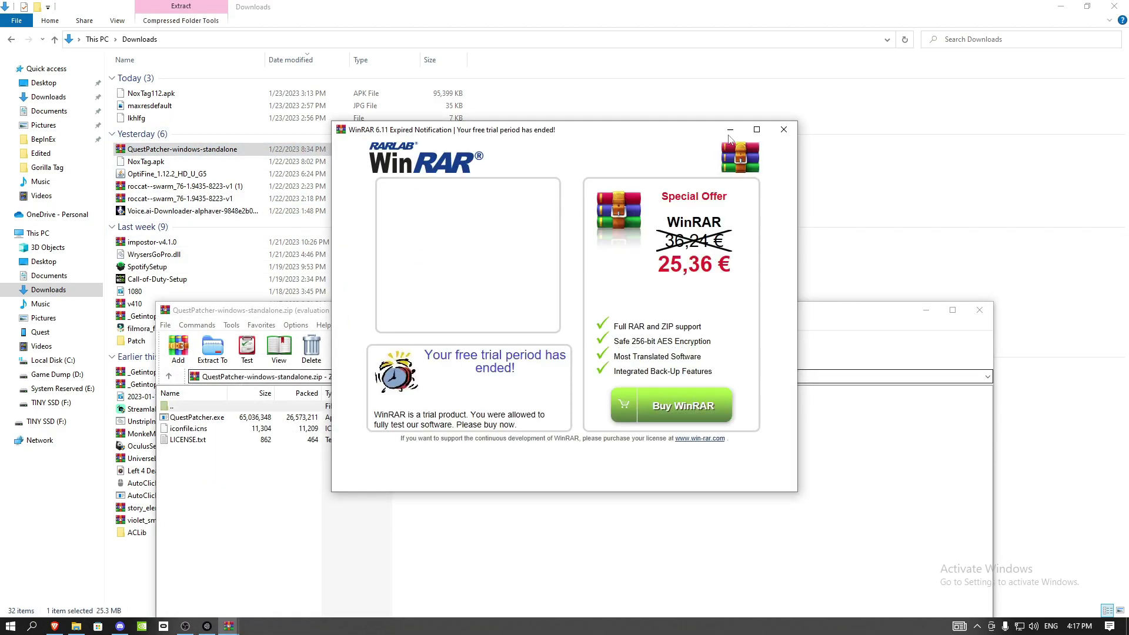
{"action": "left_click", "coordinate": [783, 130]}
{"action": "double_click", "coordinate": [227, 419]}
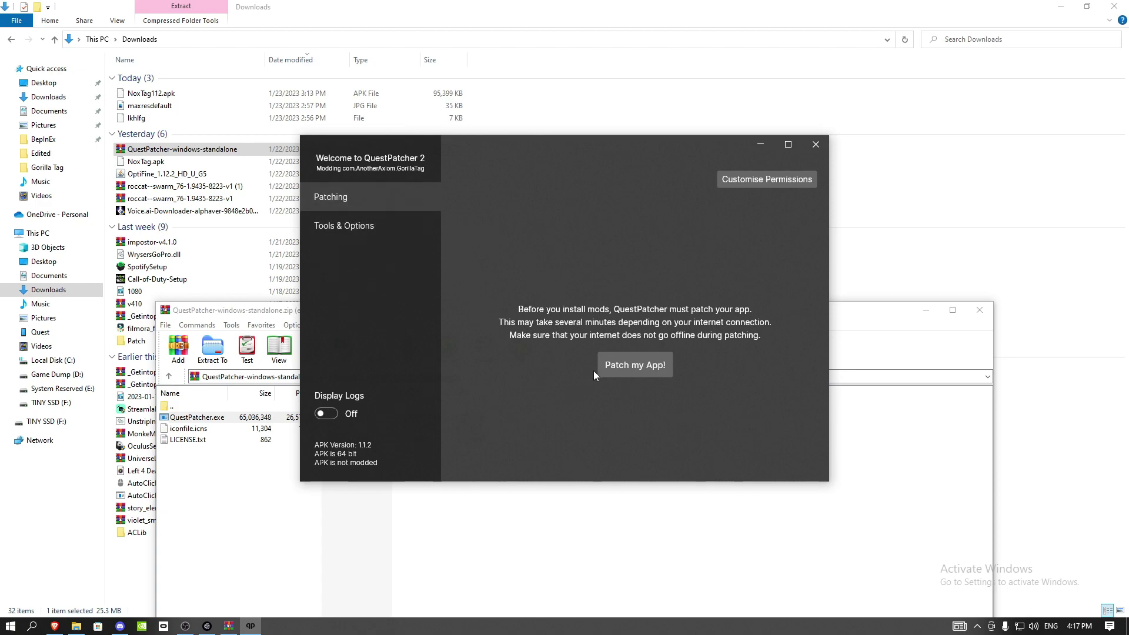
Run Patch my App! on GorillaTag until QuestPatcher shows Patching Complete.
{"action": "left_click", "coordinate": [382, 227]}
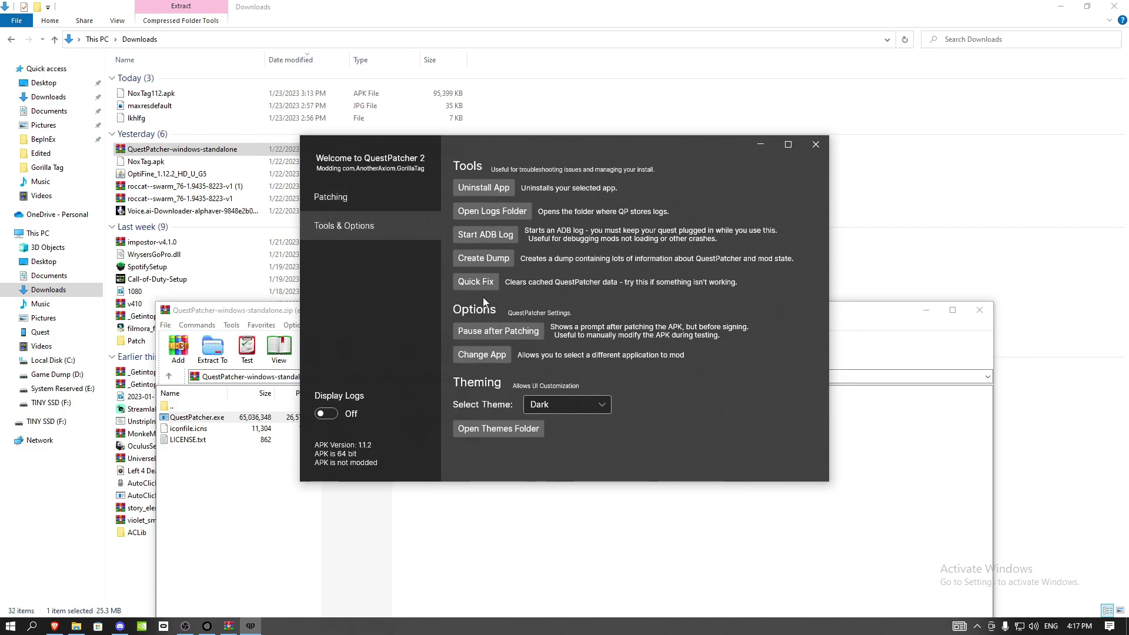
{"action": "left_click", "coordinate": [352, 199]}
{"action": "left_click", "coordinate": [642, 364]}
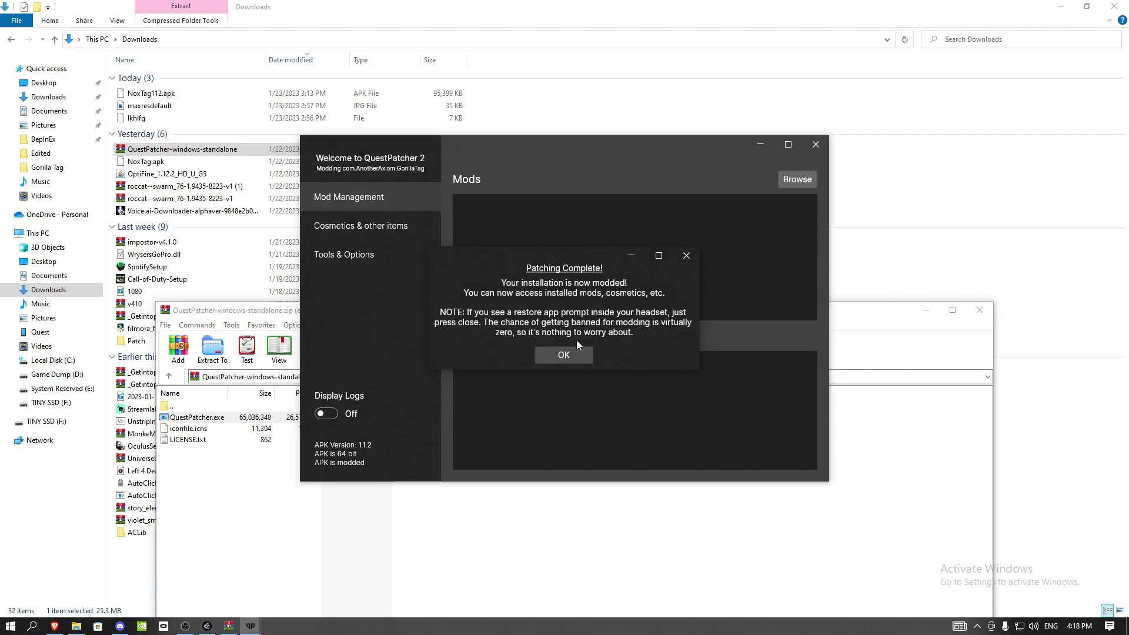
Confirm the Patching Complete message and browse the Cosmetics, Mod Management and Tools & Options pages.
{"action": "left_click", "coordinate": [581, 353]}
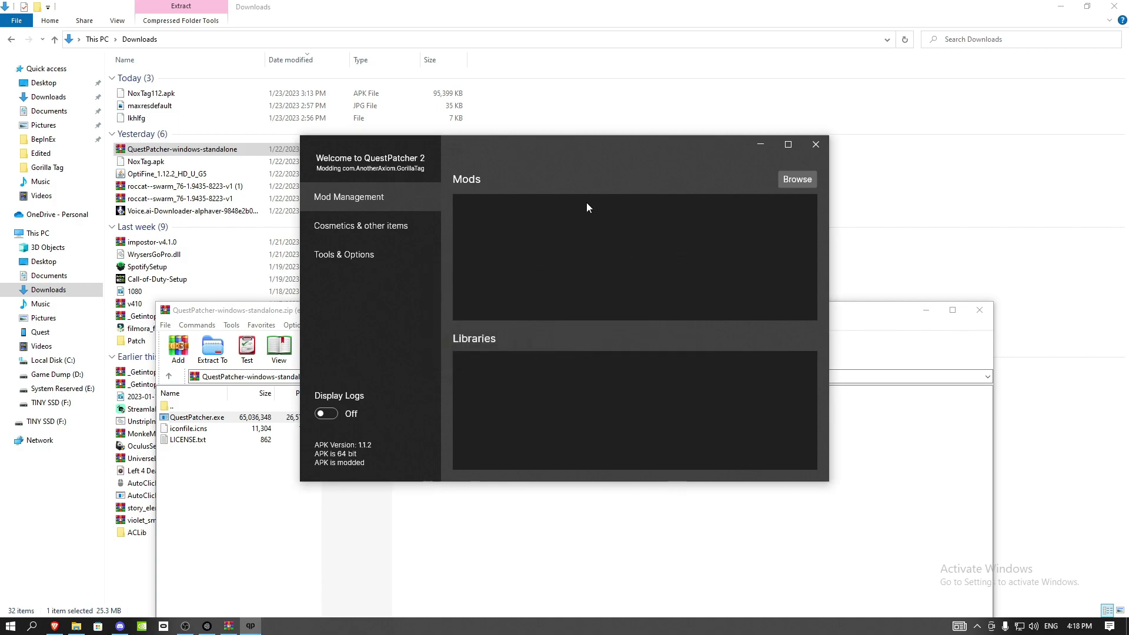
{"action": "left_click", "coordinate": [423, 220]}
{"action": "left_click", "coordinate": [422, 198]}
{"action": "left_click", "coordinate": [376, 254]}
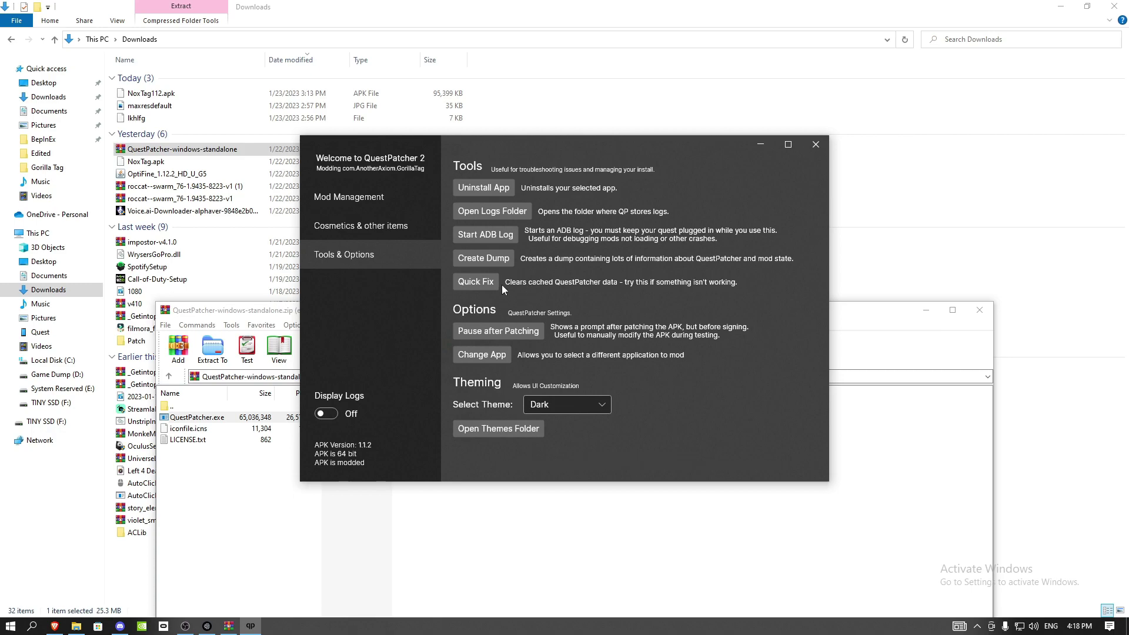
Revisit the Cosmetics and Mod Management pages, then close QuestPatcher.
{"action": "left_click", "coordinate": [363, 225]}
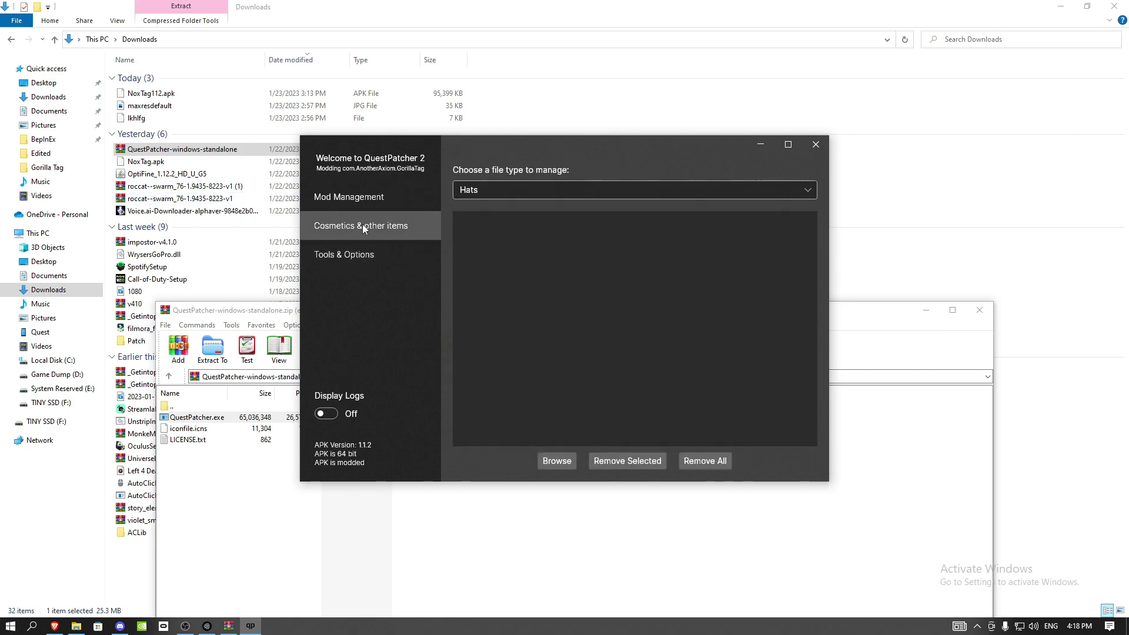
{"action": "left_click", "coordinate": [353, 196]}
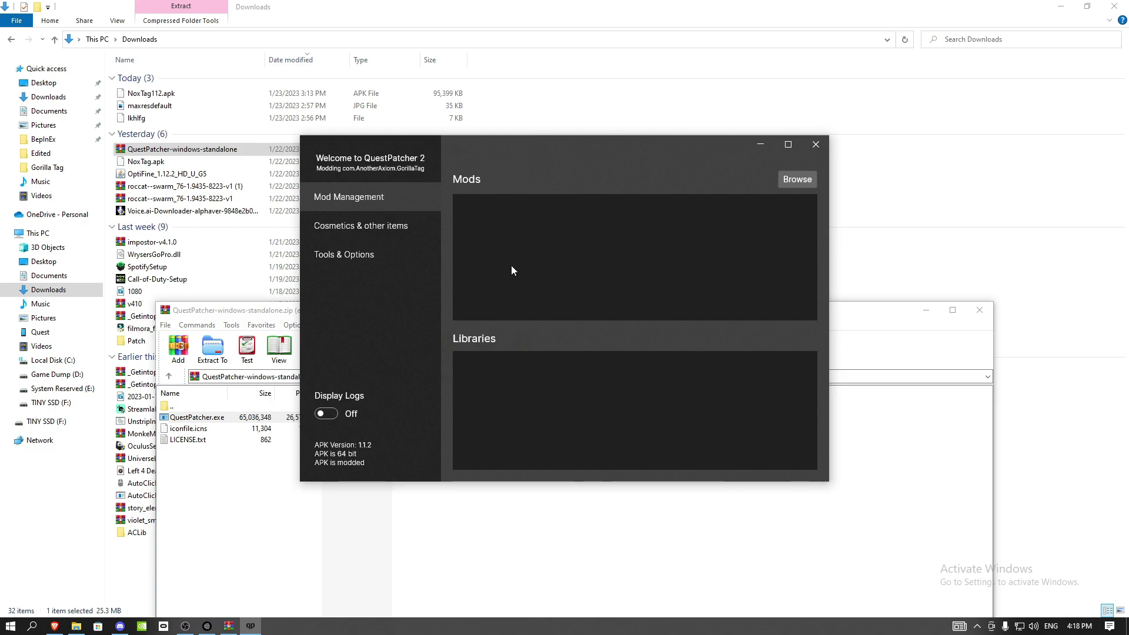
{"action": "left_click", "coordinate": [815, 145]}
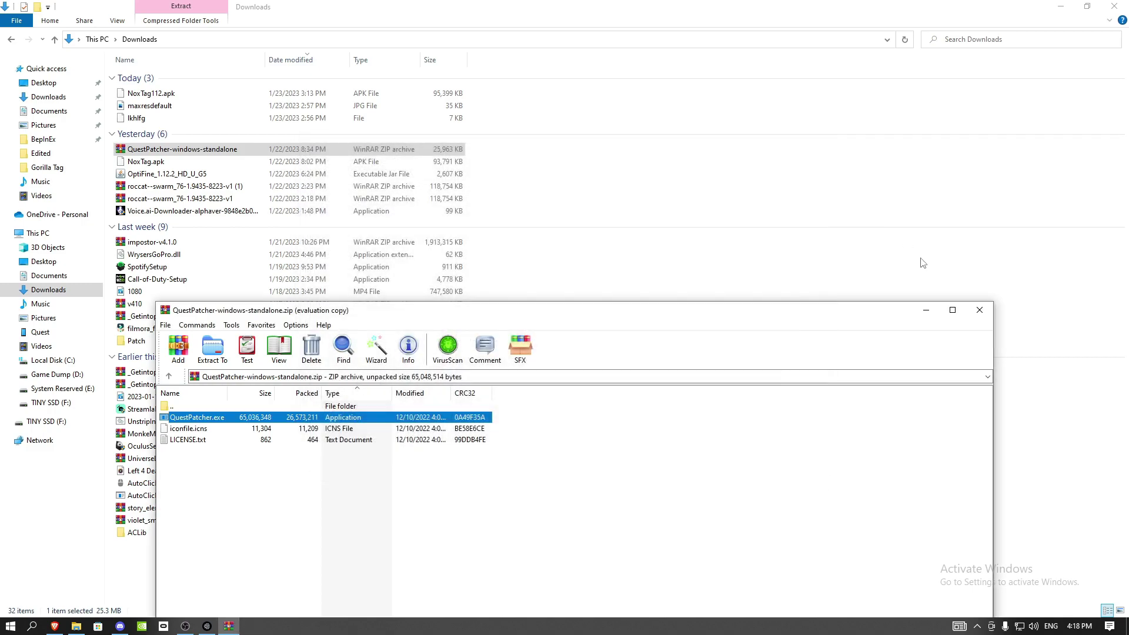
Close the WinRAR archive and launch Gorilla Tag from the Quest App Library, retrying after the update prompt.
{"action": "left_click", "coordinate": [983, 311]}
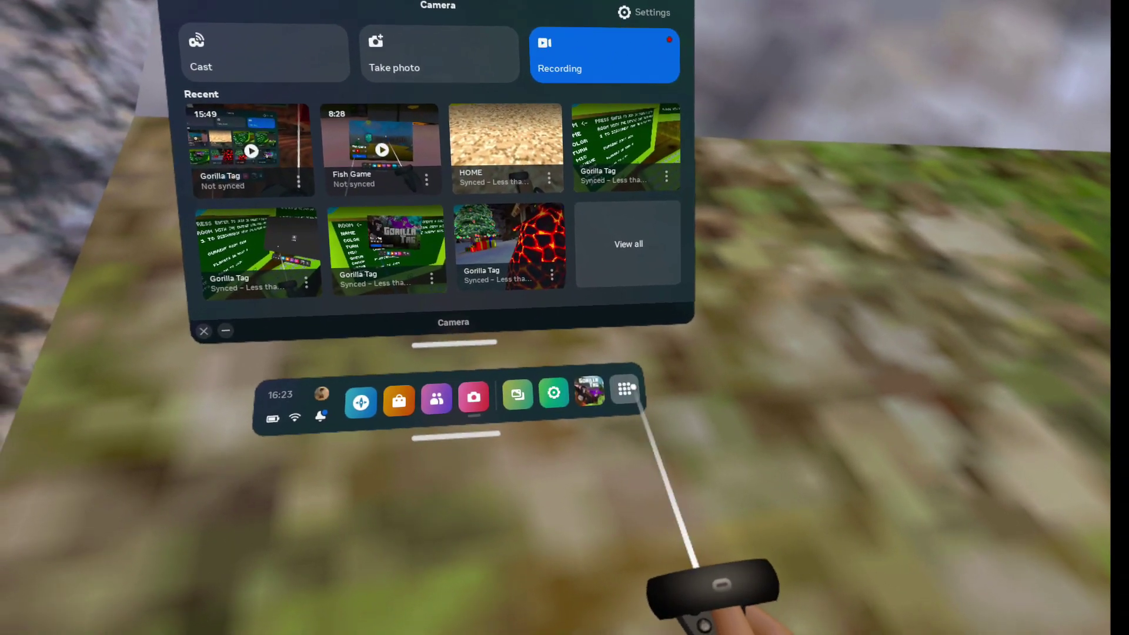
{"action": "left_click", "coordinate": [590, 367]}
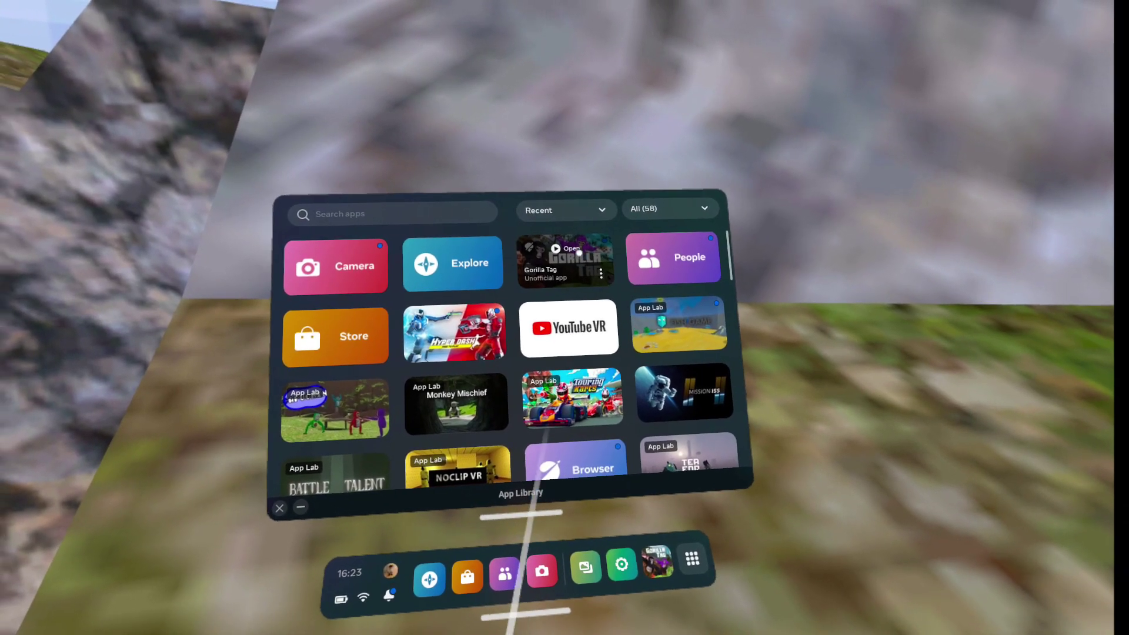
{"action": "left_click", "coordinate": [580, 253]}
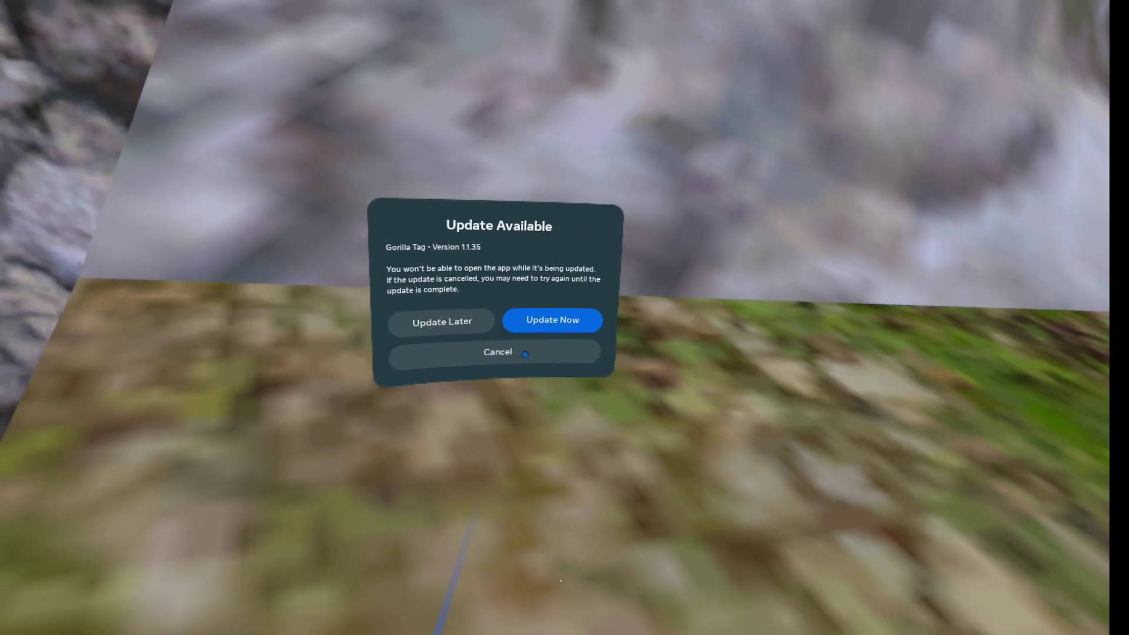
{"action": "left_click", "coordinate": [559, 335]}
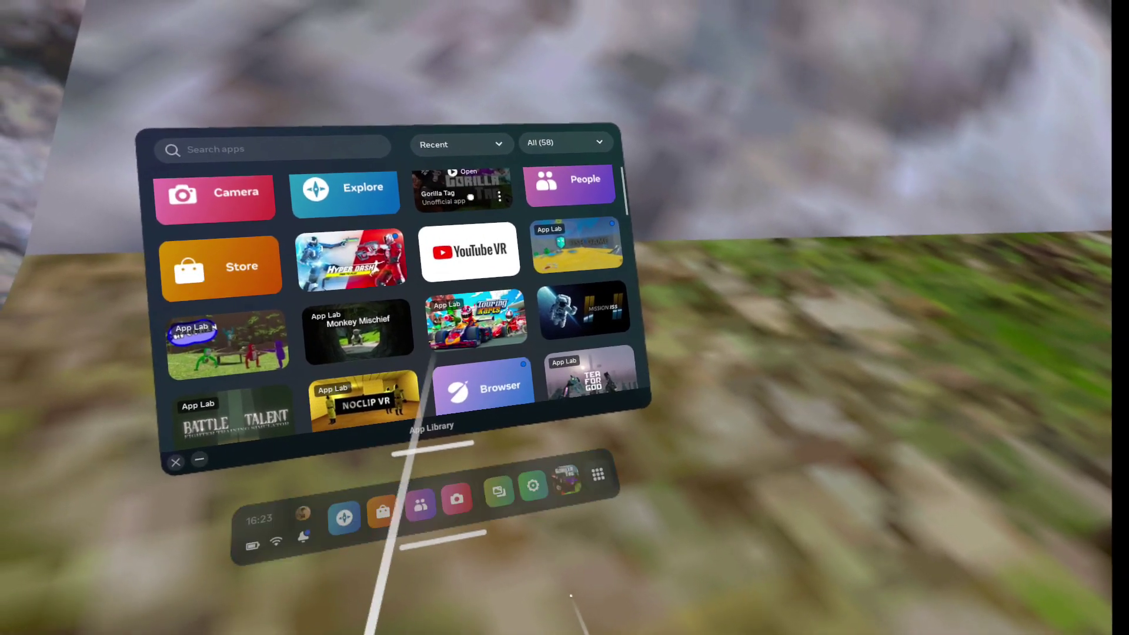
{"action": "left_click", "coordinate": [392, 221]}
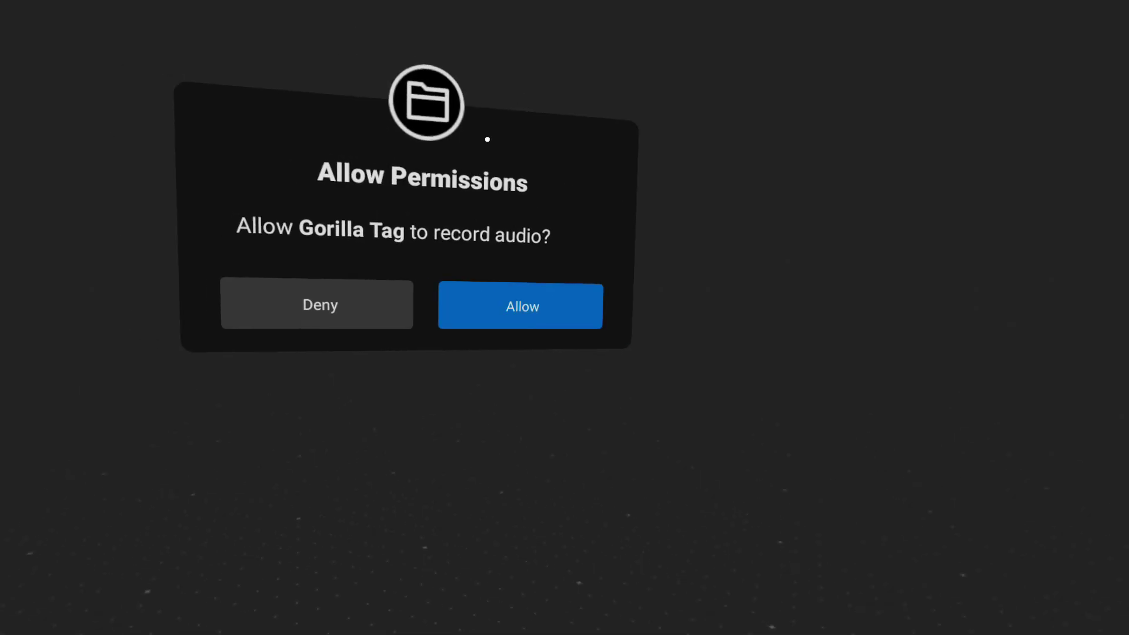
Allow Gorilla Tag to record audio so the game loads.
{"action": "left_click", "coordinate": [571, 253]}
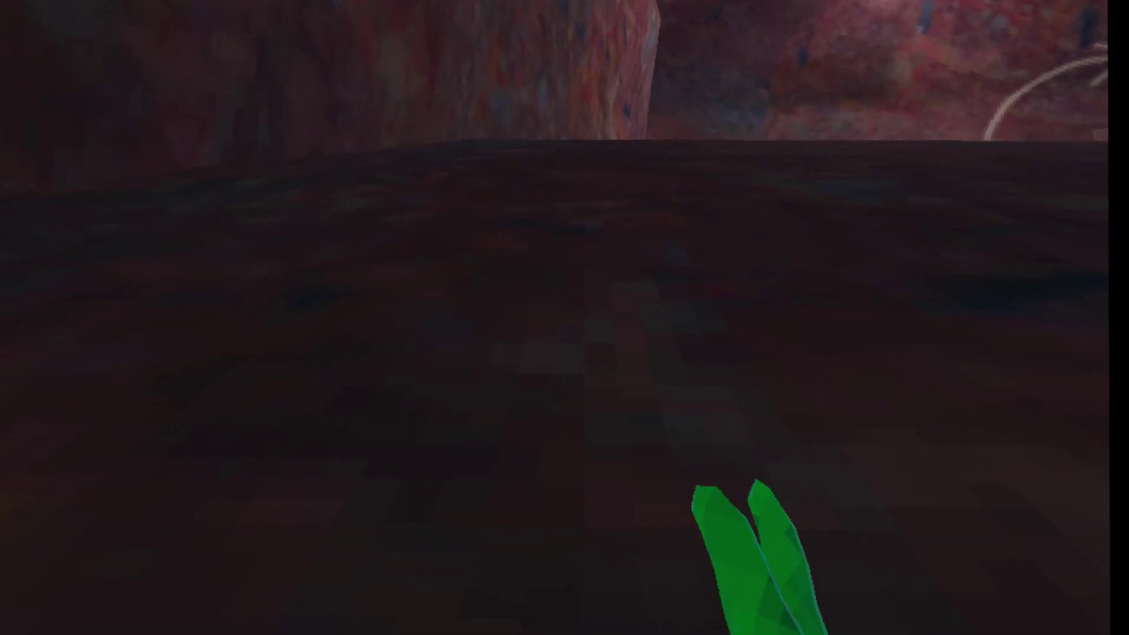